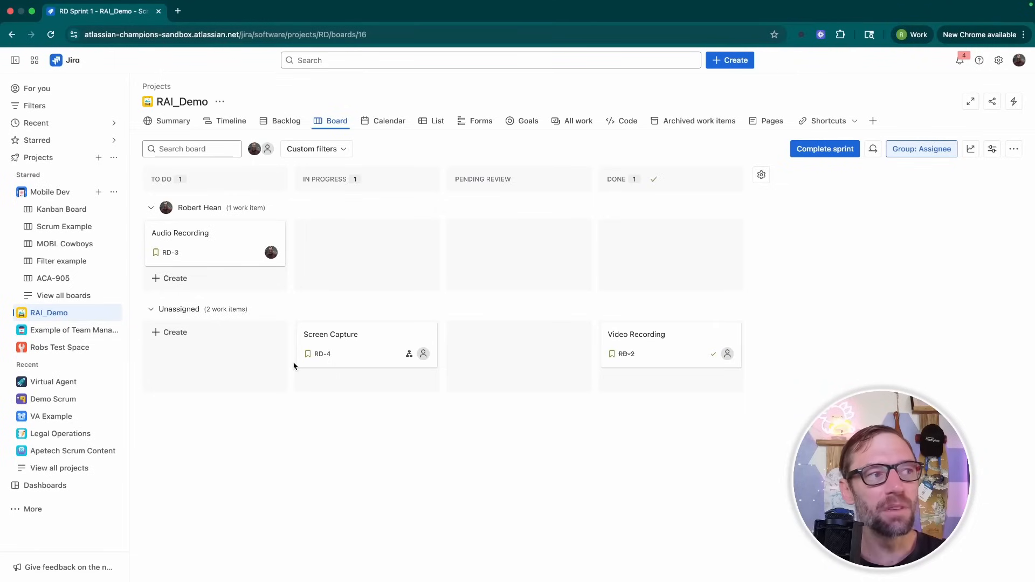
# Step: Check the project type of RAI_Demo among its project options and return to its board
pyautogui.click(112, 312)
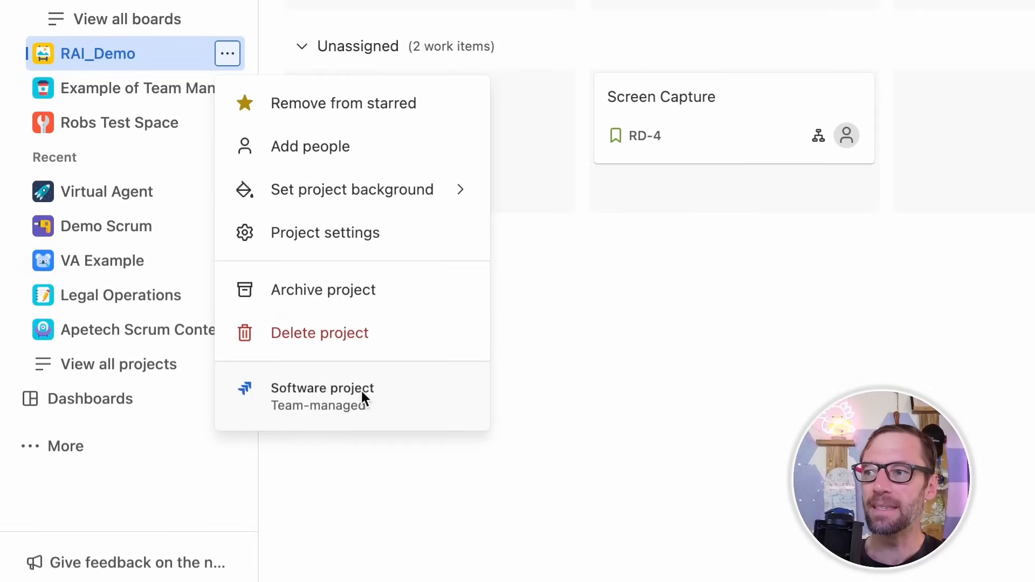
pyautogui.click(843, 59)
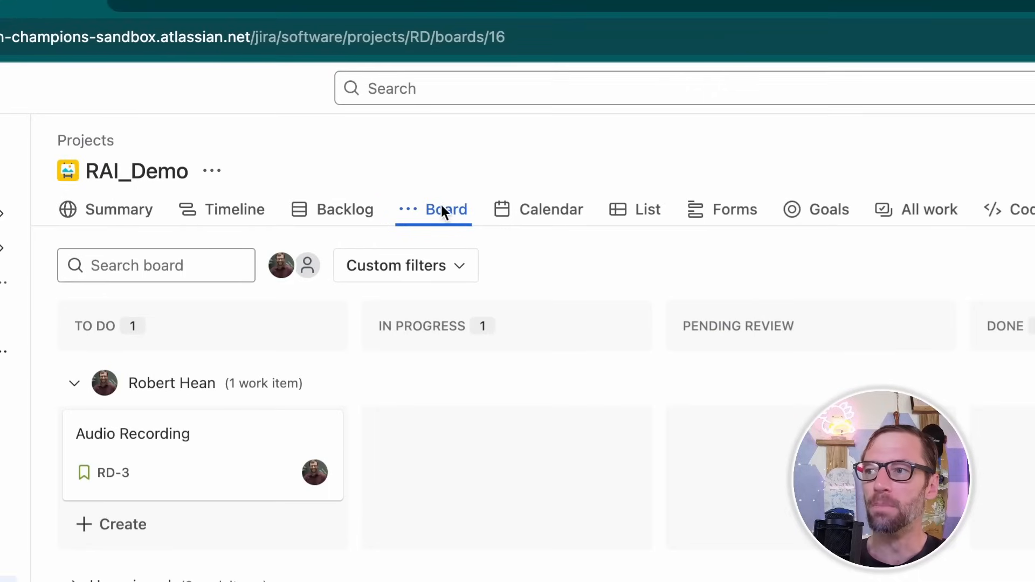
pyautogui.click(434, 212)
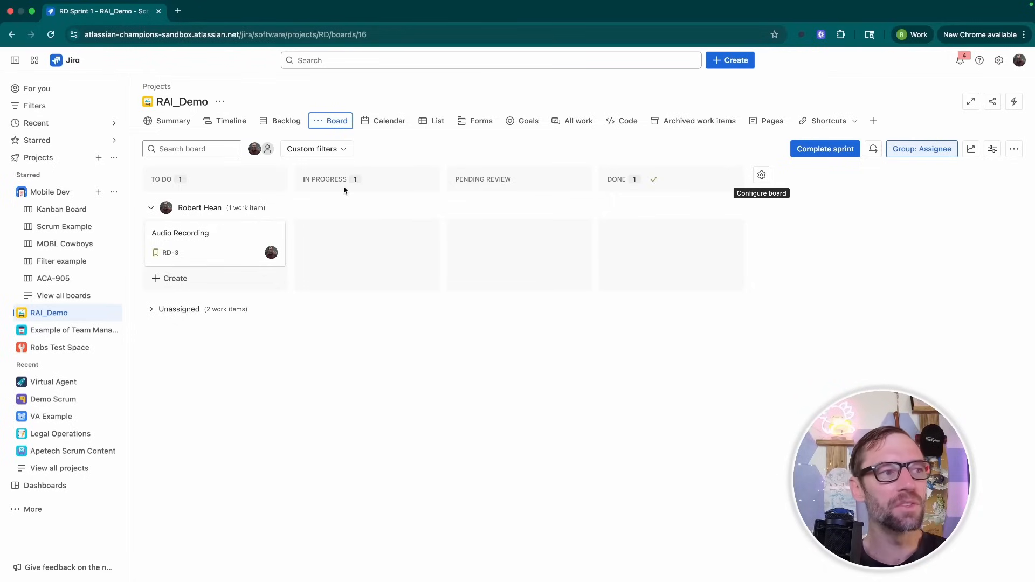
# Step: Try the board's search field and filter the work items by the first assignee, clearing that filter again
pyautogui.click(220, 151)
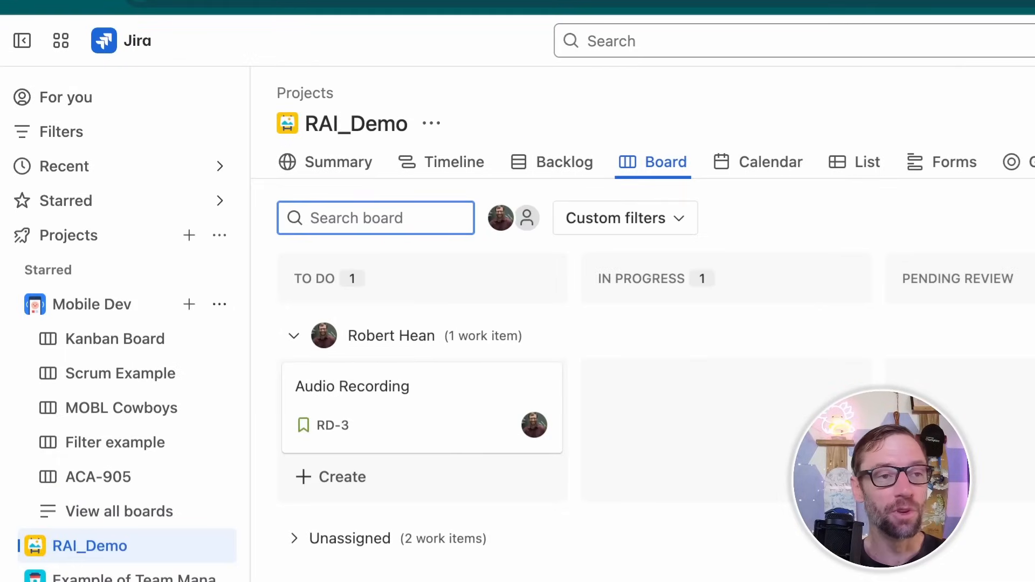
pyautogui.click(502, 220)
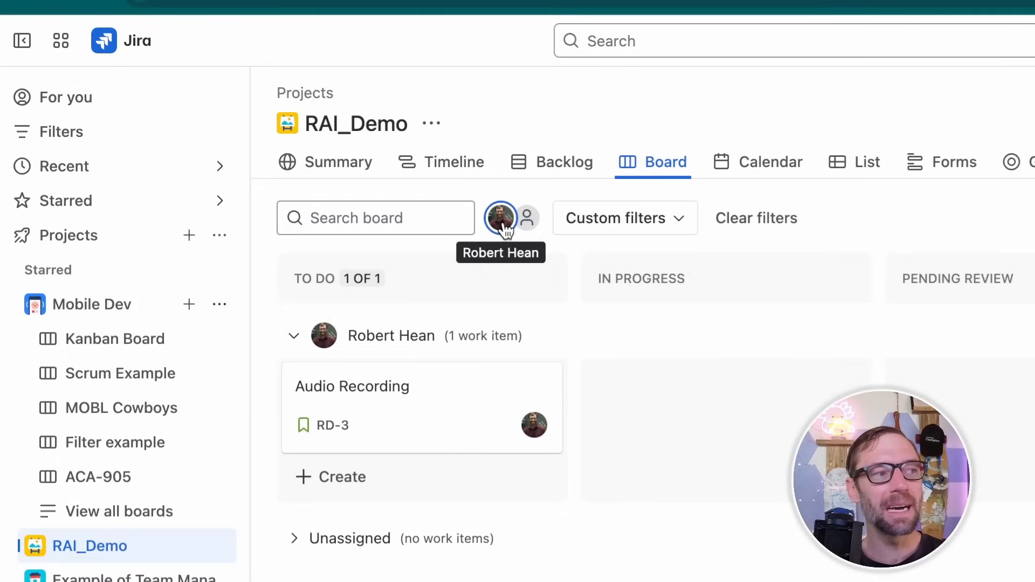
pyautogui.click(503, 226)
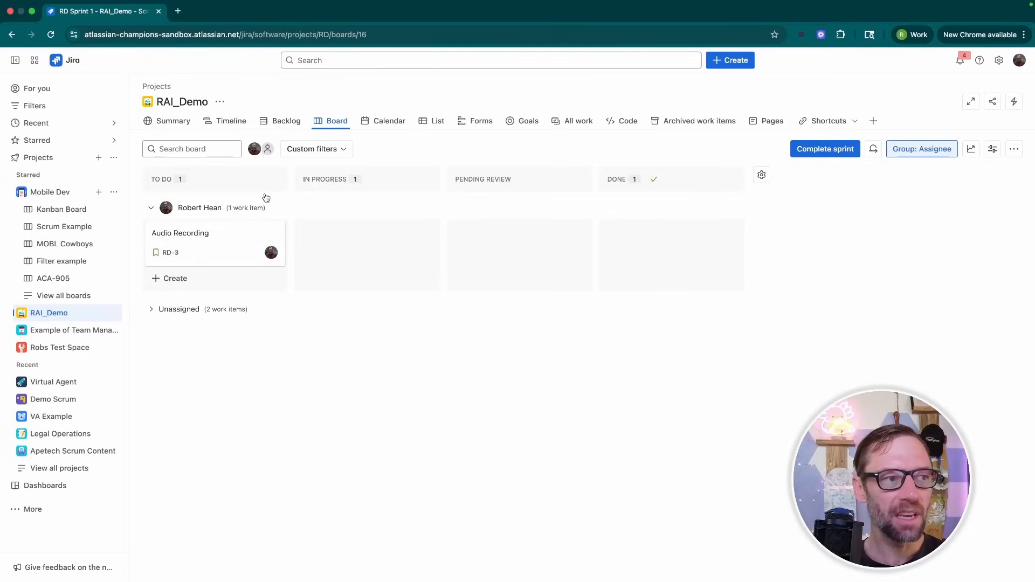
pyautogui.moveTo(555, 226)
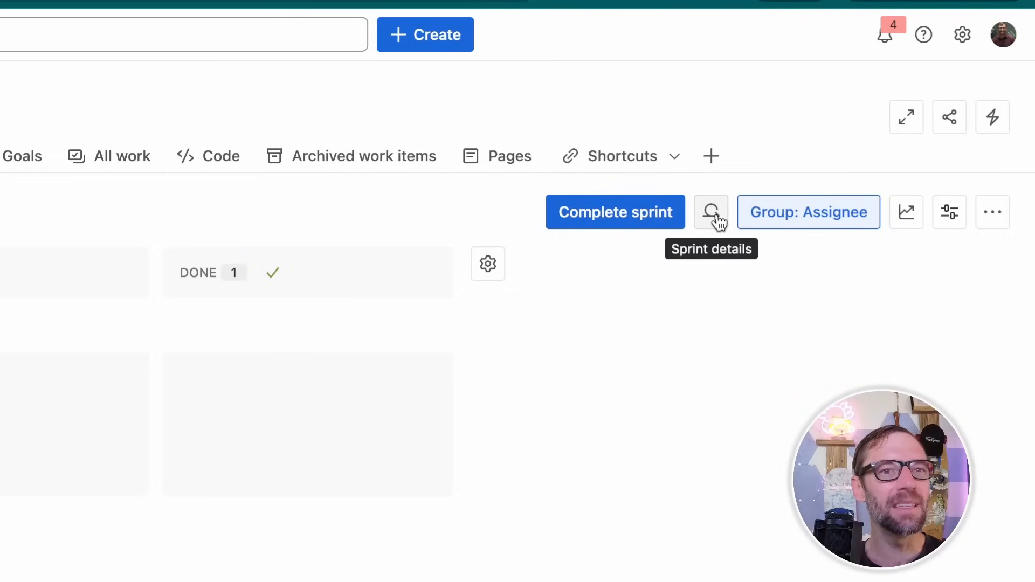
# Step: Examine the board's grouping options and view settings without changing them
pyautogui.click(830, 214)
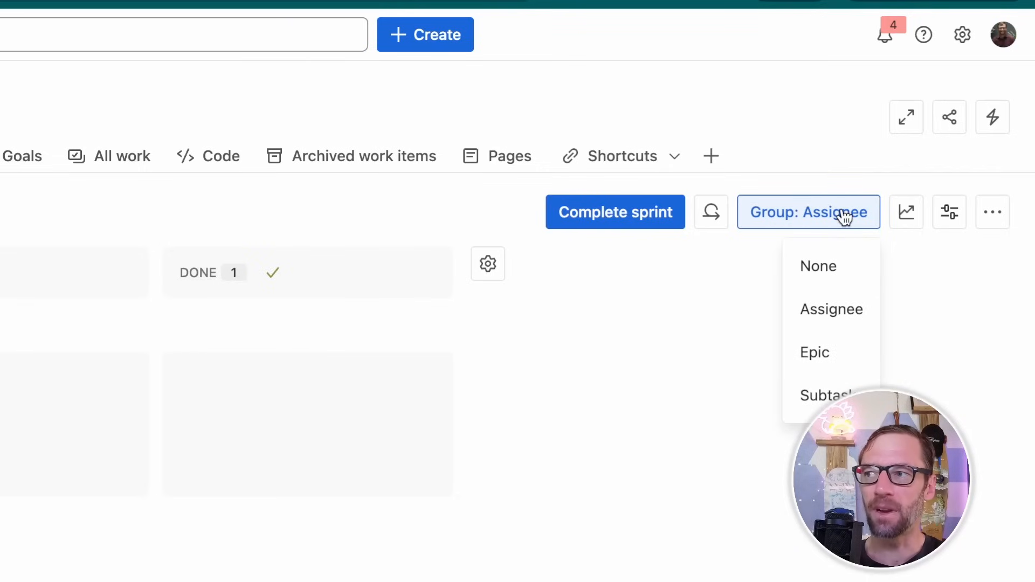
pyautogui.click(845, 217)
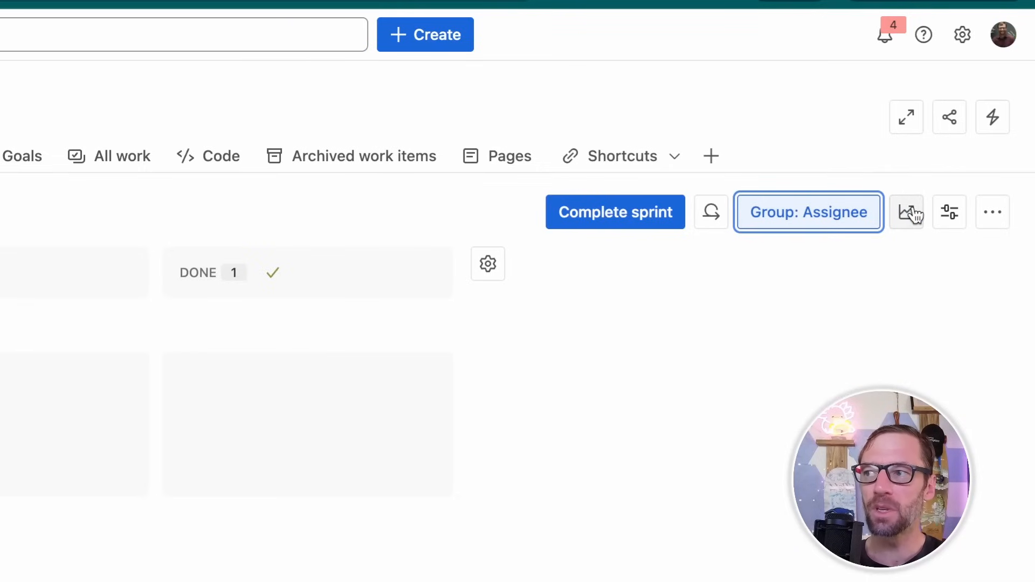
pyautogui.click(950, 215)
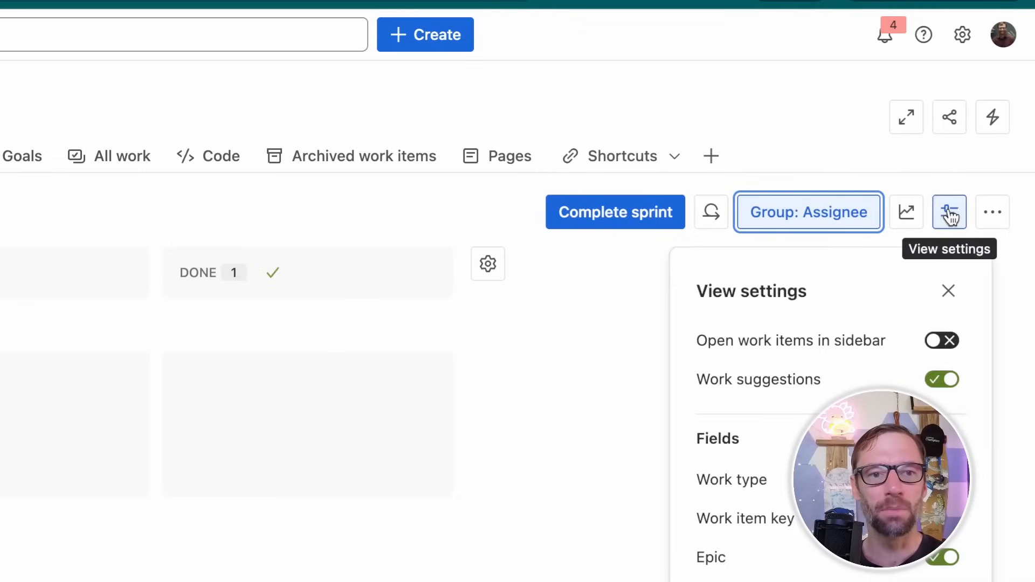
pyautogui.click(478, 219)
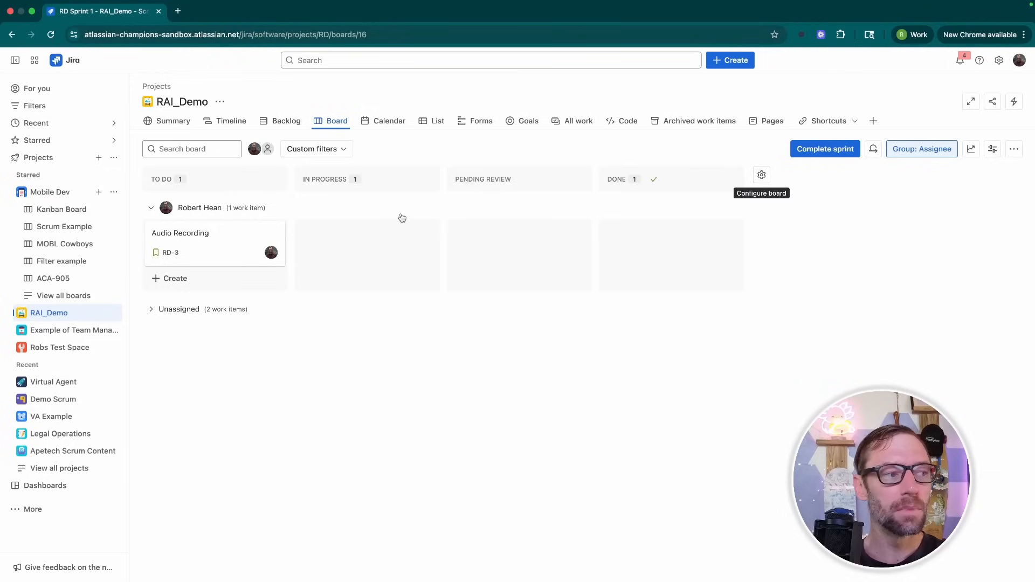
# Step: Open the Columns and statuses page of the board in the RAI_Demo project settings
pyautogui.click(114, 314)
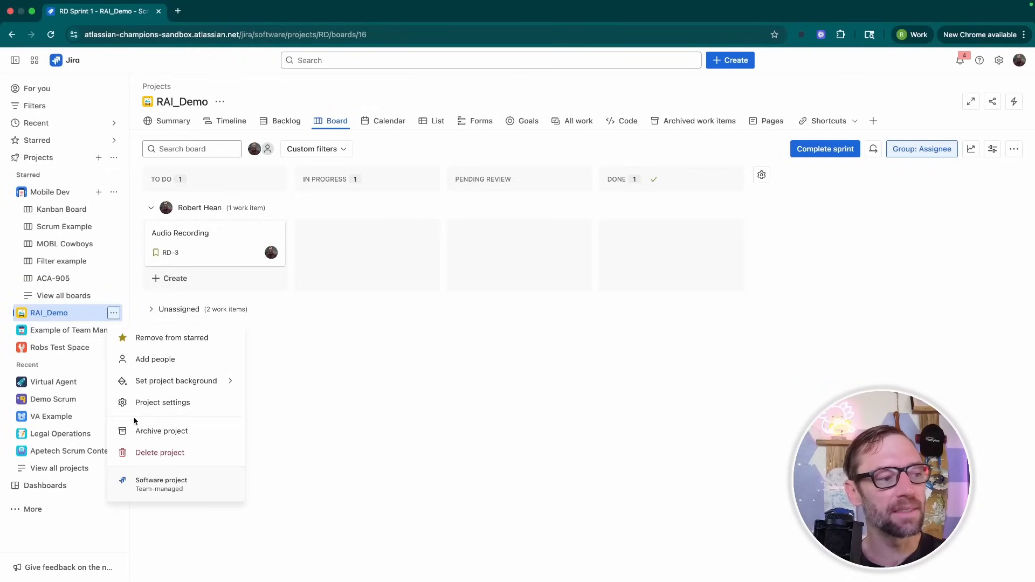
pyautogui.click(144, 403)
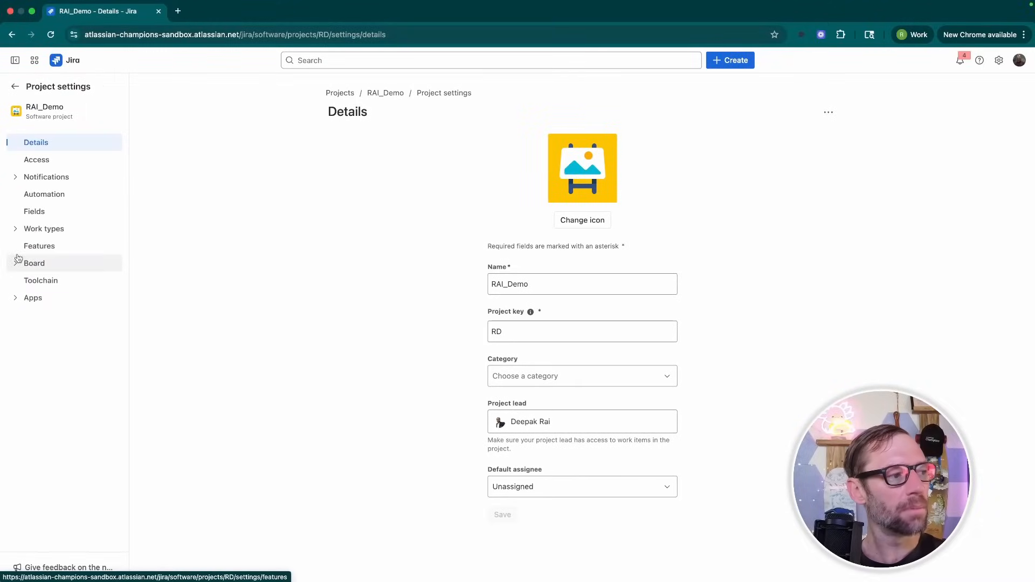
pyautogui.click(19, 265)
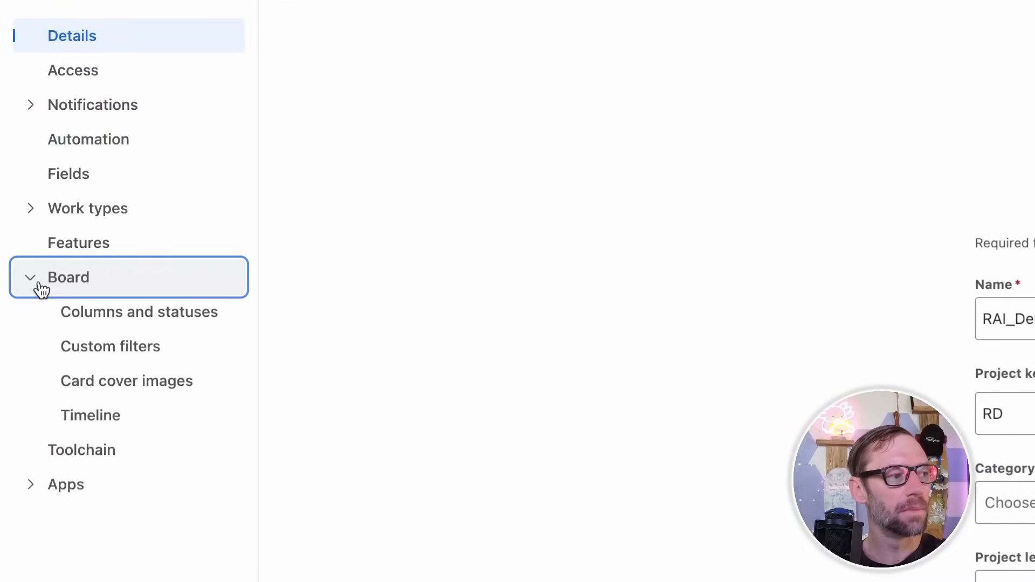
pyautogui.click(105, 328)
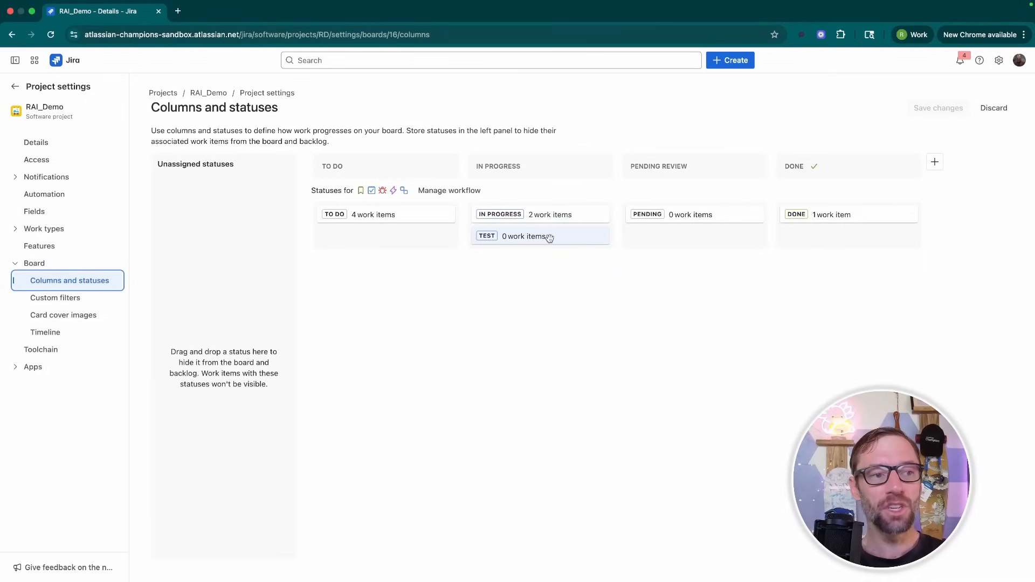
# Step: Move the TEST status to Unassigned statuses and return it to the In Progress column
pyautogui.moveTo(548, 238); pyautogui.dragTo(255, 260)
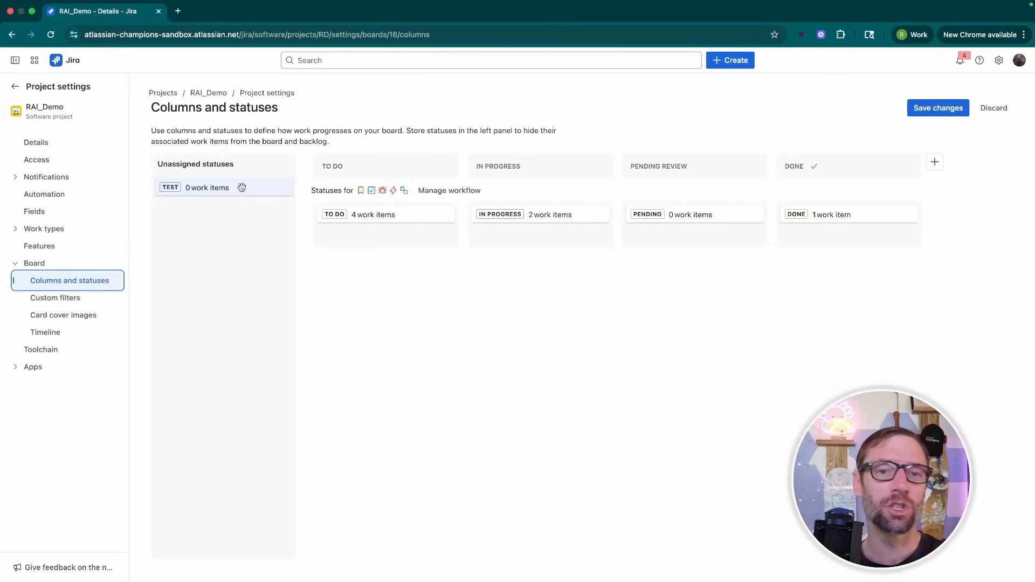
pyautogui.moveTo(256, 181); pyautogui.dragTo(261, 240)
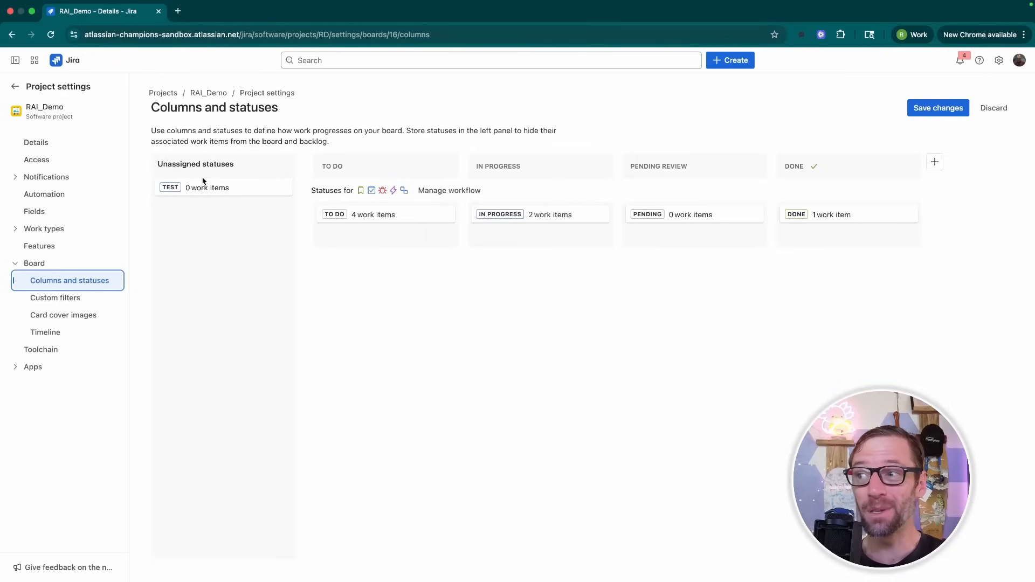
pyautogui.moveTo(203, 182); pyautogui.dragTo(537, 232)
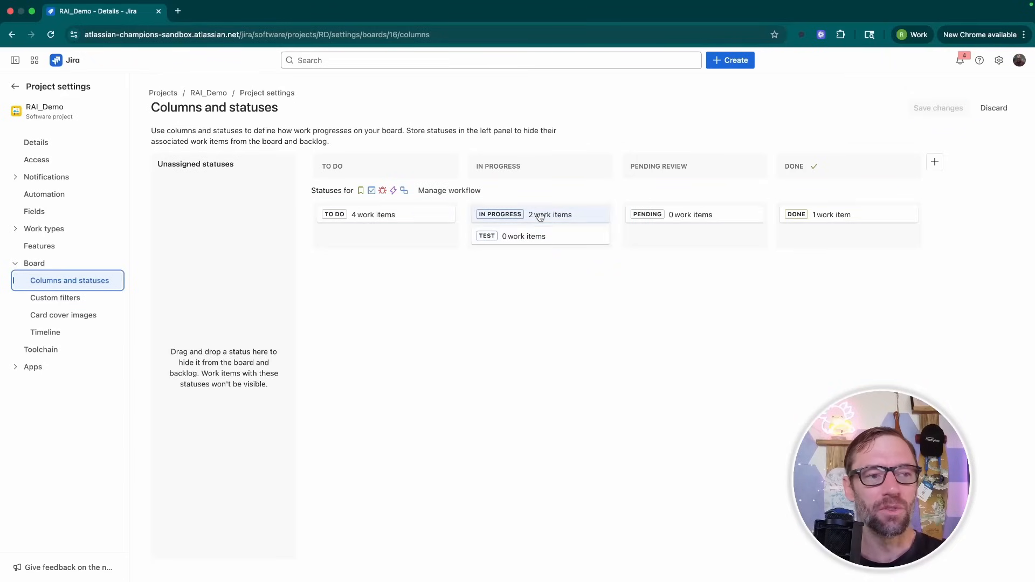
# Step: Add a board column named "Empty Column" after the Done column
pyautogui.click(935, 162)
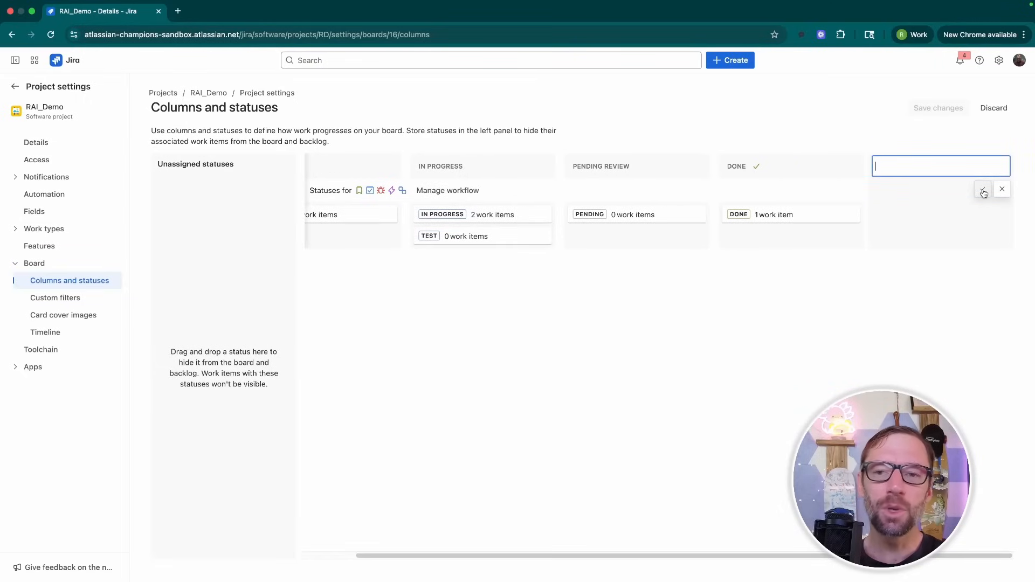
pyautogui.write('Empty Column')
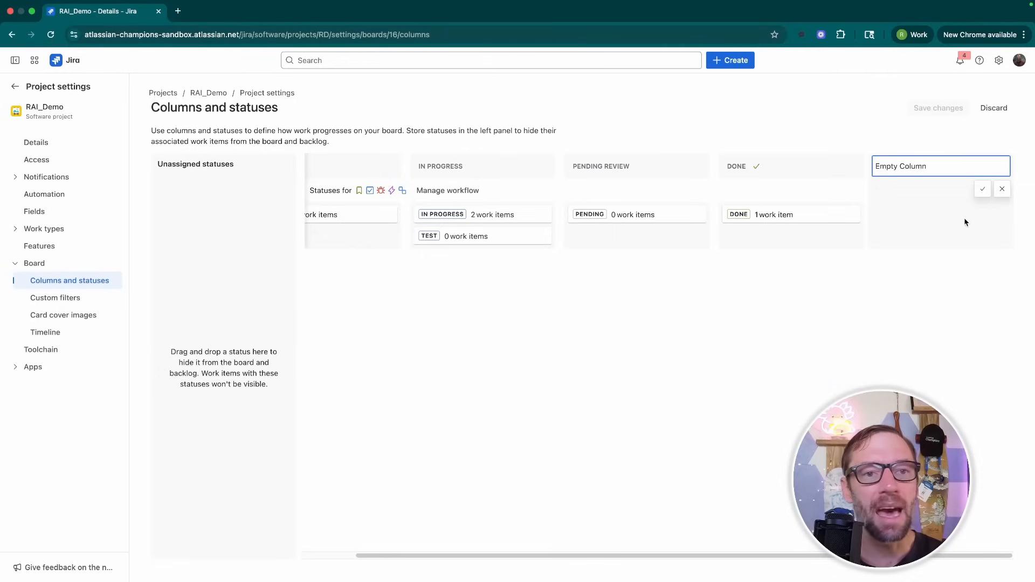
pyautogui.click(982, 190)
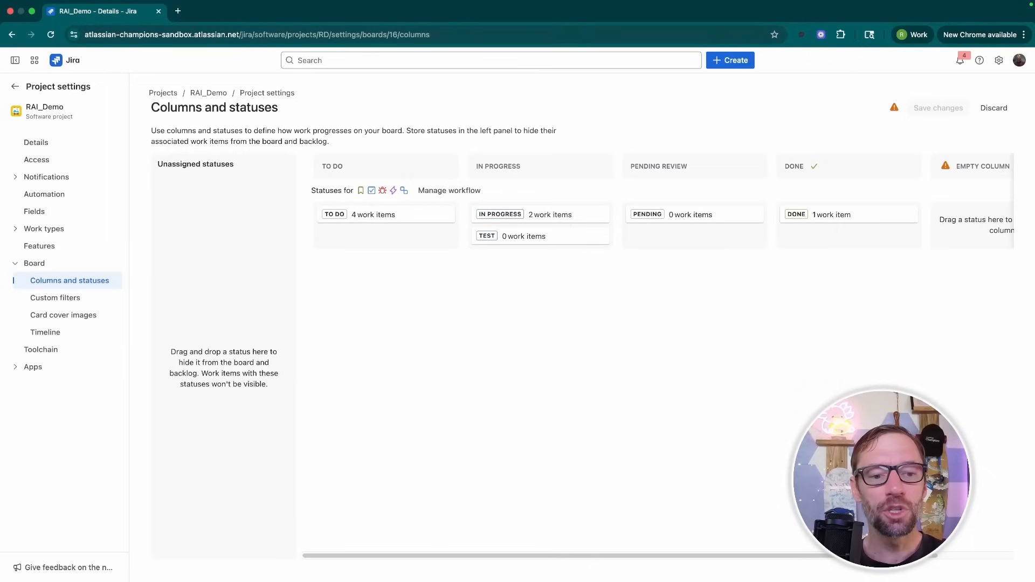
# Step: Delete the Empty Column column from the board and confirm the deletion
pyautogui.hscroll(3, 929, 260)
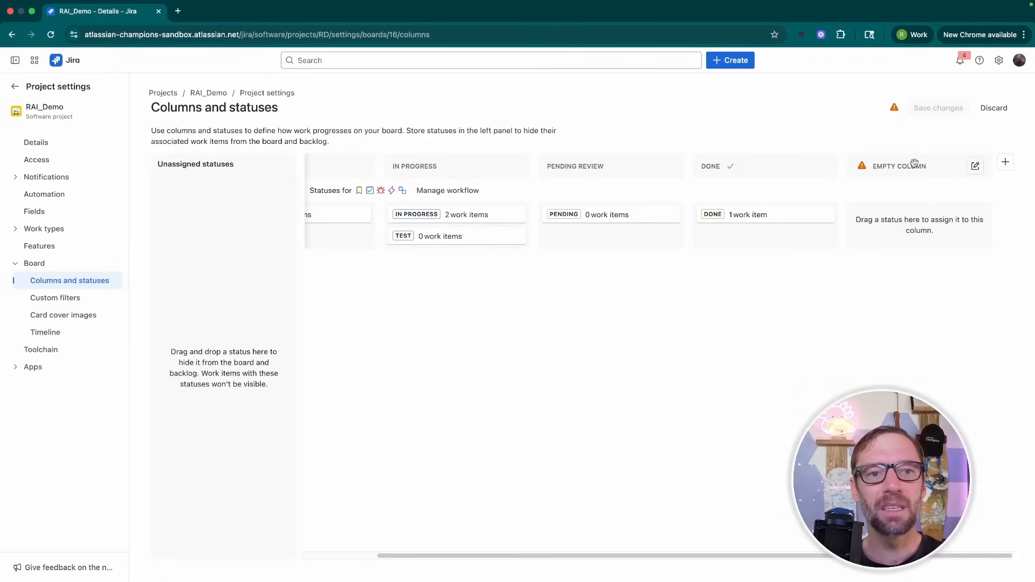
pyautogui.click(972, 166)
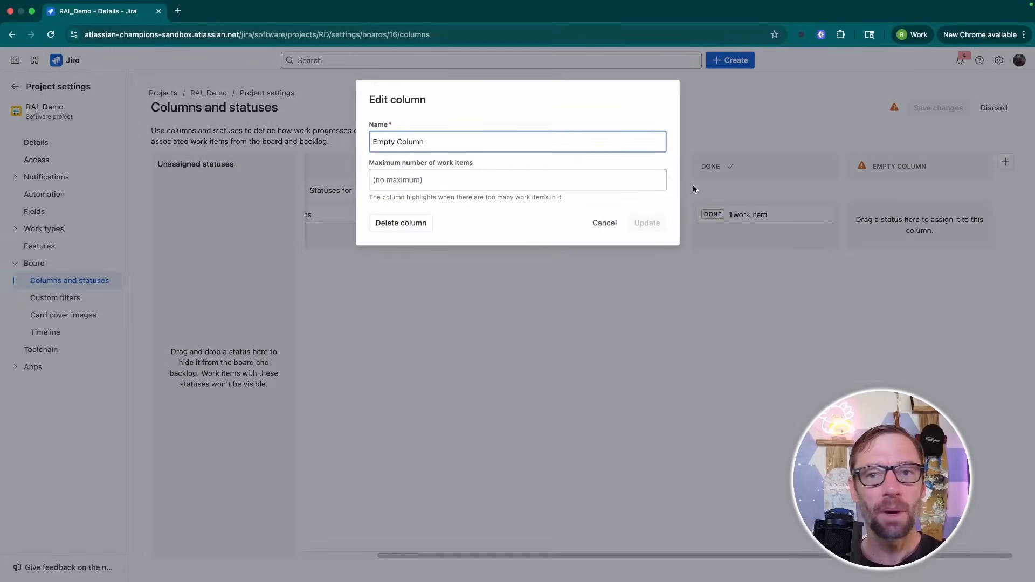
pyautogui.click(416, 223)
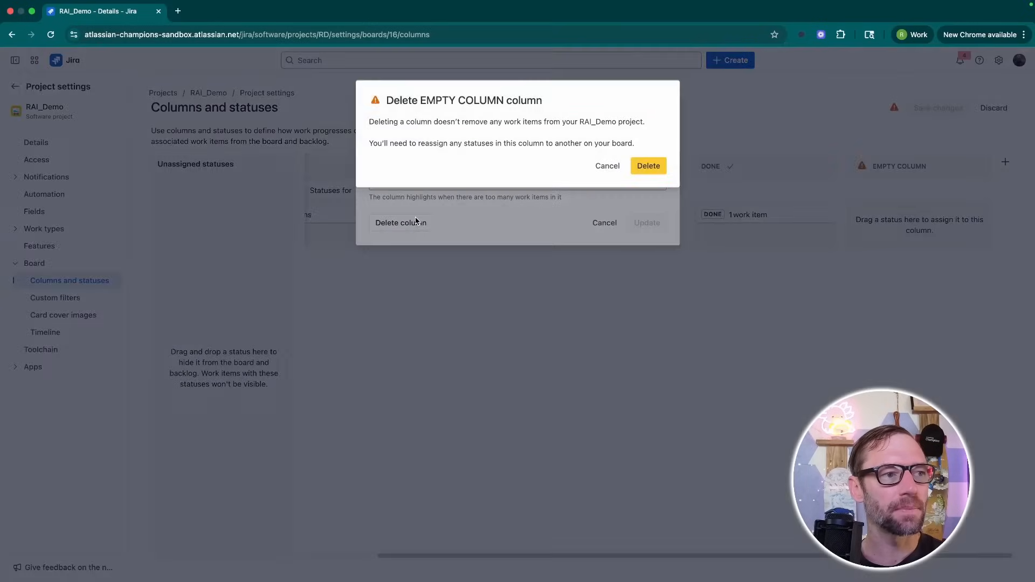
pyautogui.click(650, 165)
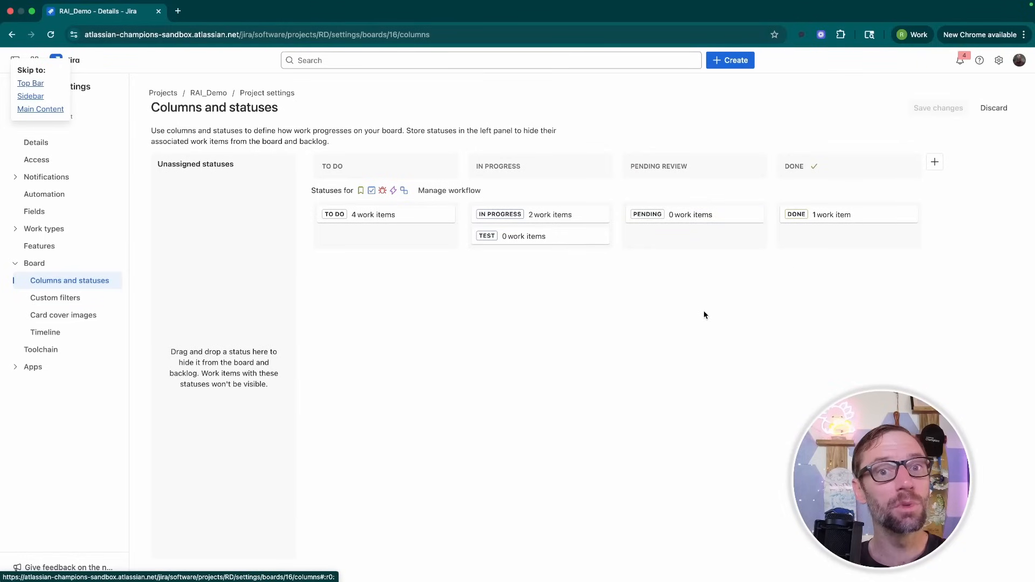
# Step: Set the maximum number of work items for the Pending Review column to 3 and update the column
pyautogui.moveTo(705, 169)
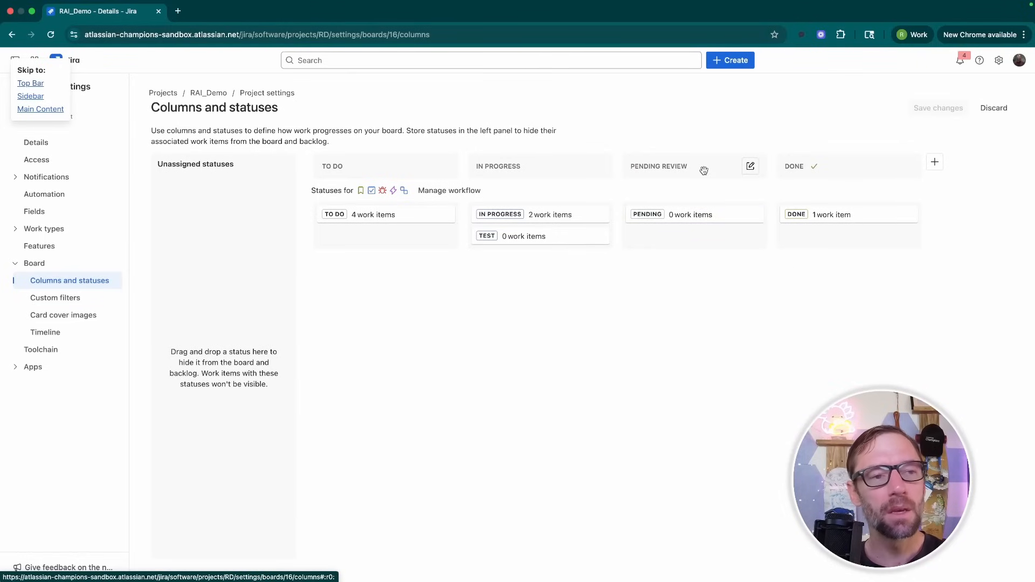
pyautogui.click(749, 167)
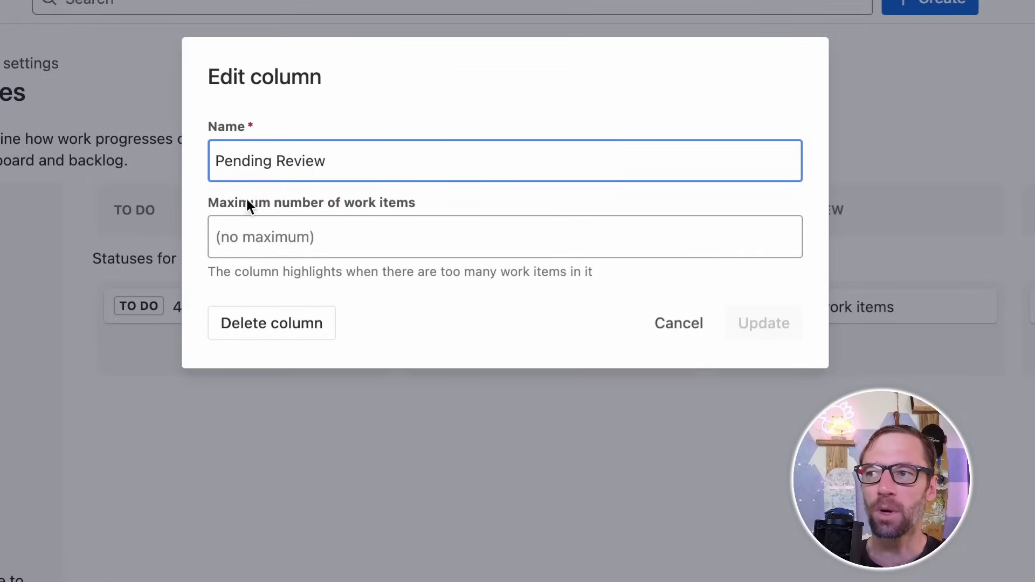
pyautogui.moveTo(374, 163); pyautogui.dragTo(451, 165)
pyautogui.click(370, 204)
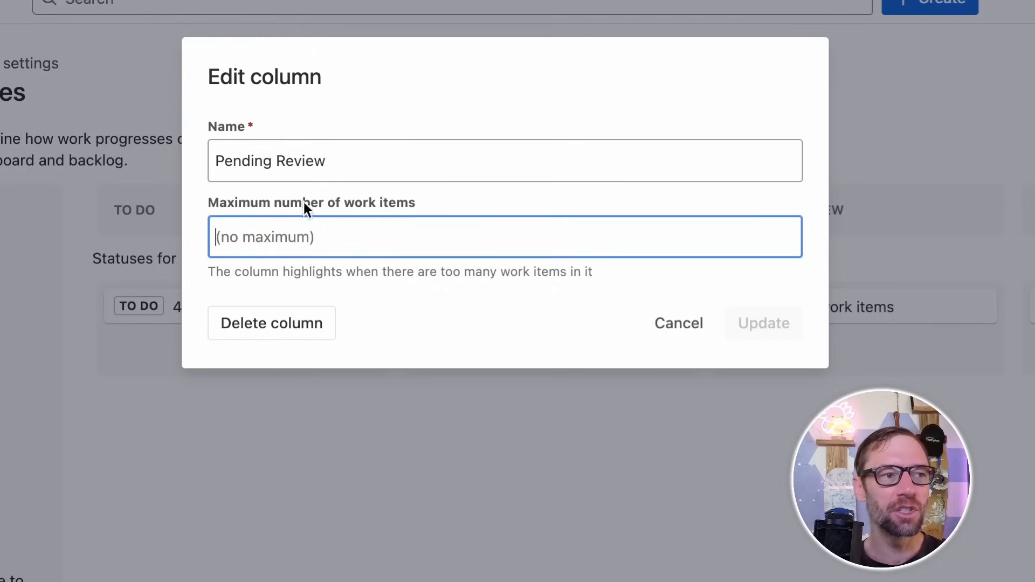
pyautogui.moveTo(229, 203); pyautogui.dragTo(406, 201)
pyautogui.click(381, 231)
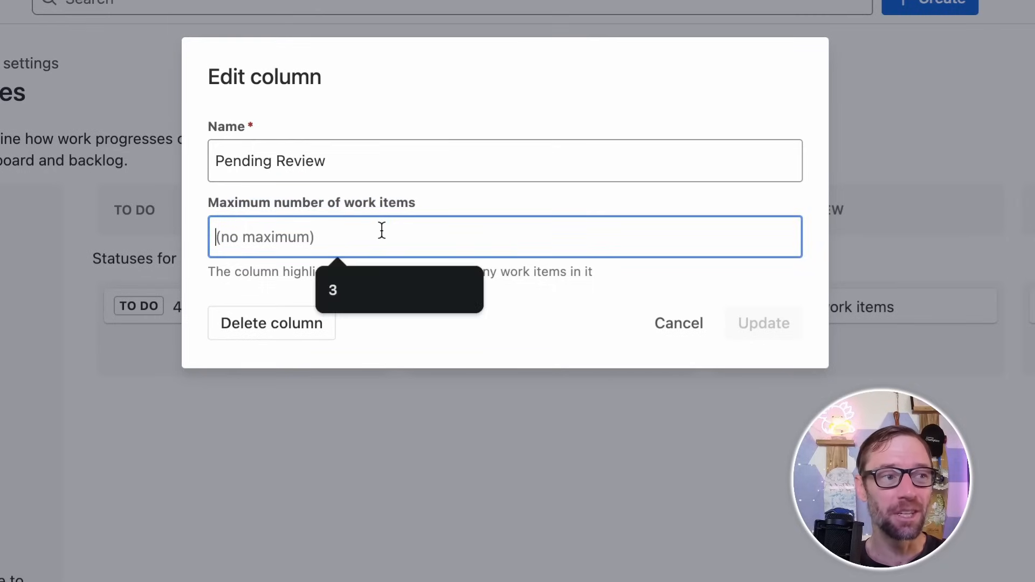
pyautogui.write('3')
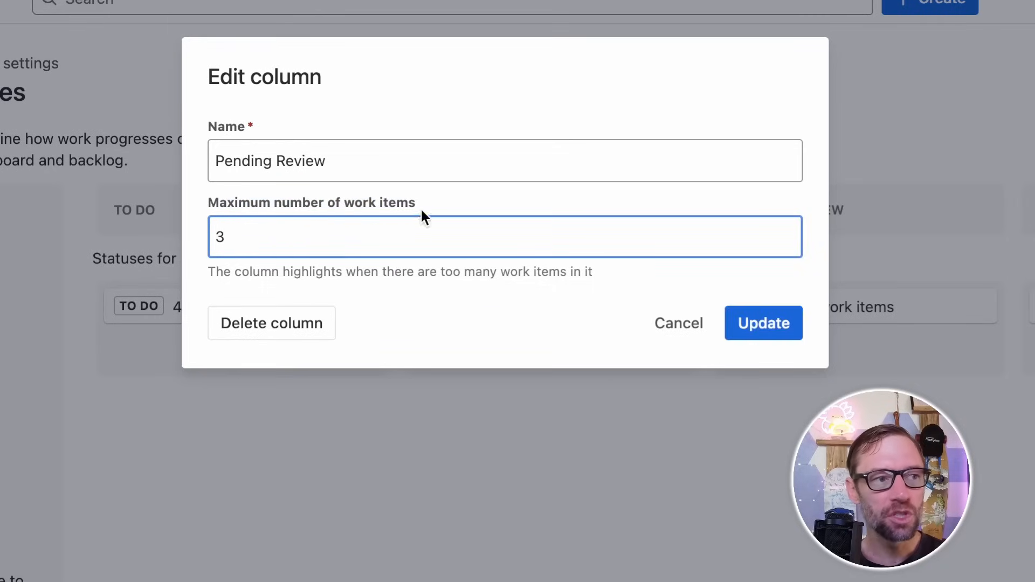
pyautogui.click(424, 214)
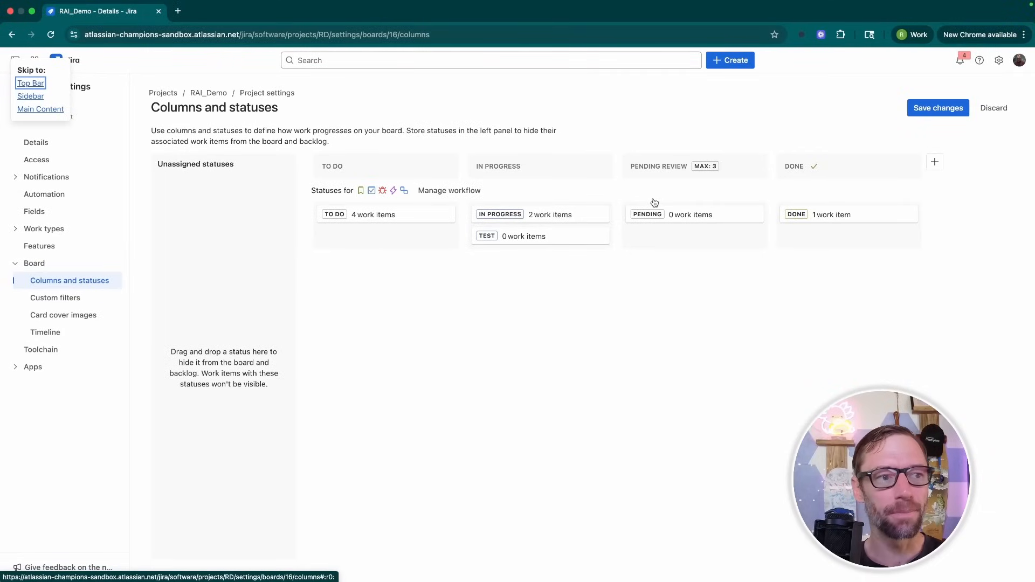
# Step: Reorder the board so In Progress sits between Pending Review and Done, and save the column changes
pyautogui.moveTo(536, 162); pyautogui.dragTo(685, 159)
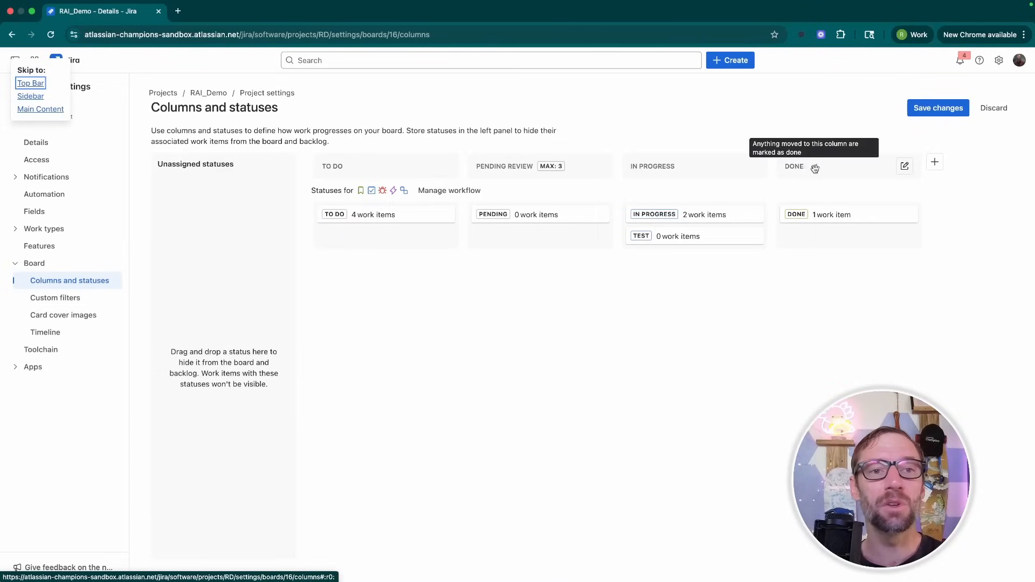
pyautogui.click(937, 108)
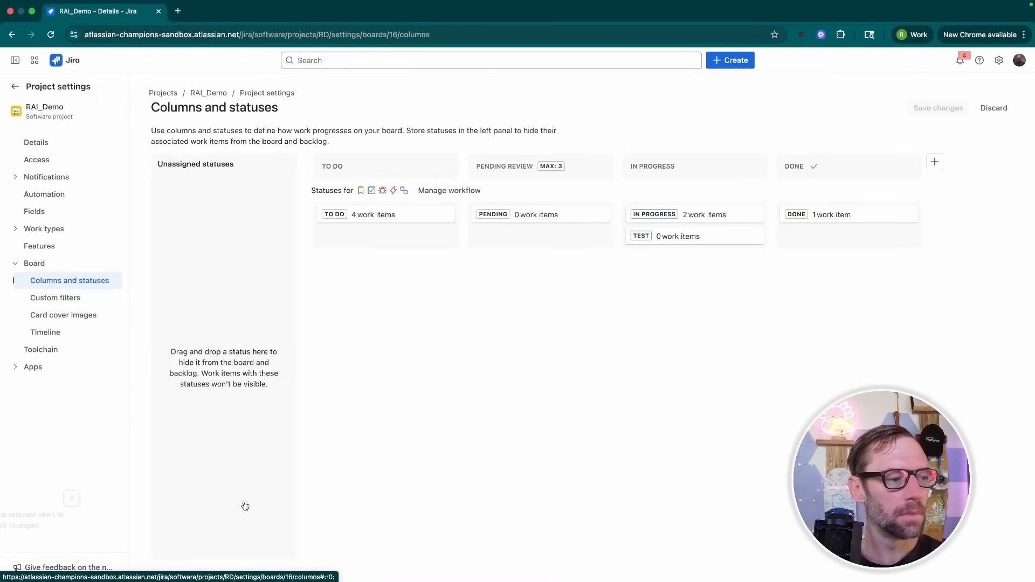
pyautogui.click(244, 498)
# Step: Open the board's custom filters and view the blank form for a new filter, cancelling it without creating one
pyautogui.click(61, 299)
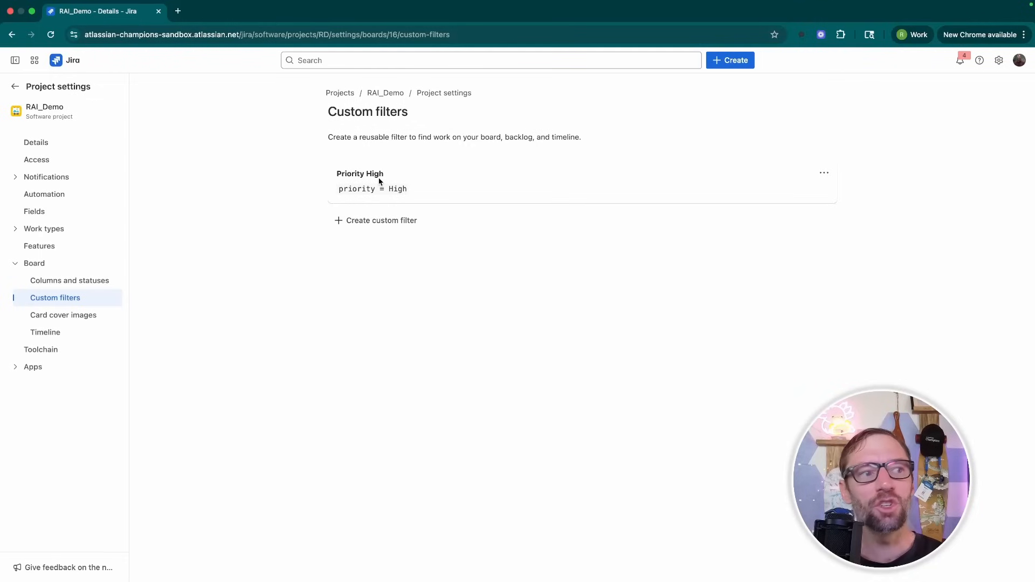
pyautogui.click(376, 221)
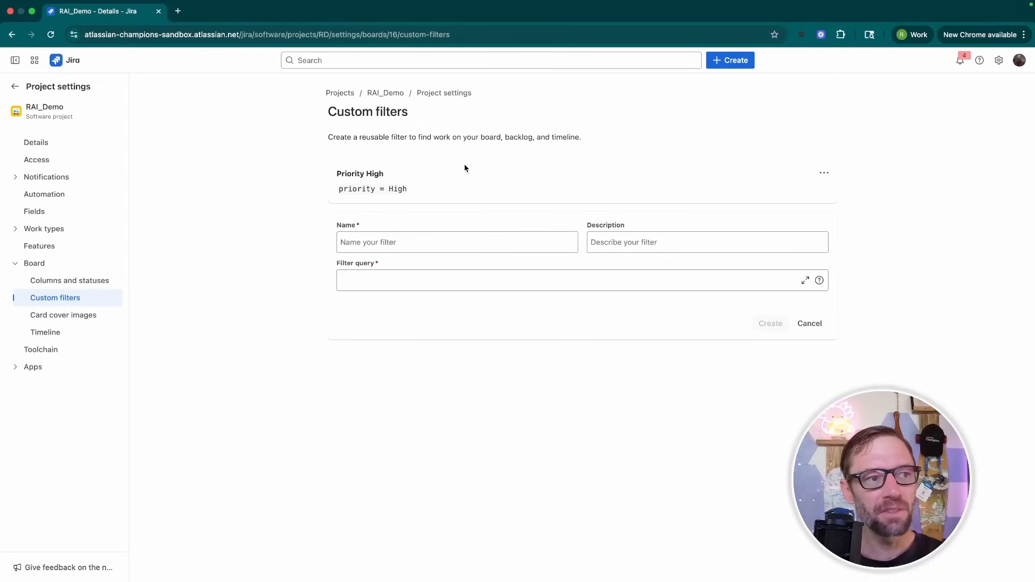
pyautogui.click(807, 324)
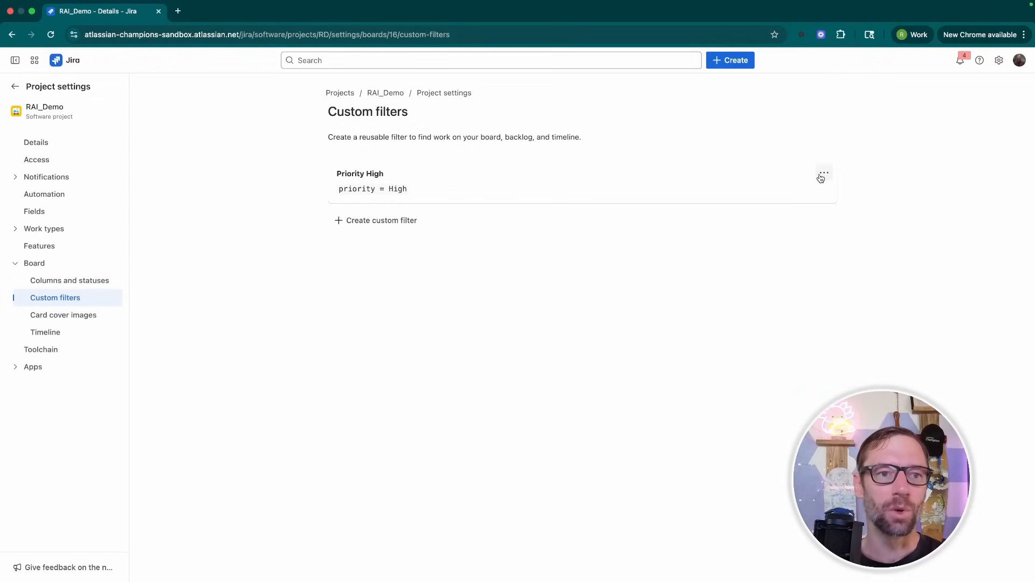
# Step: Edit the Priority High custom filter so its query reads priority IN (High, Highest), and save the update
pyautogui.click(821, 179)
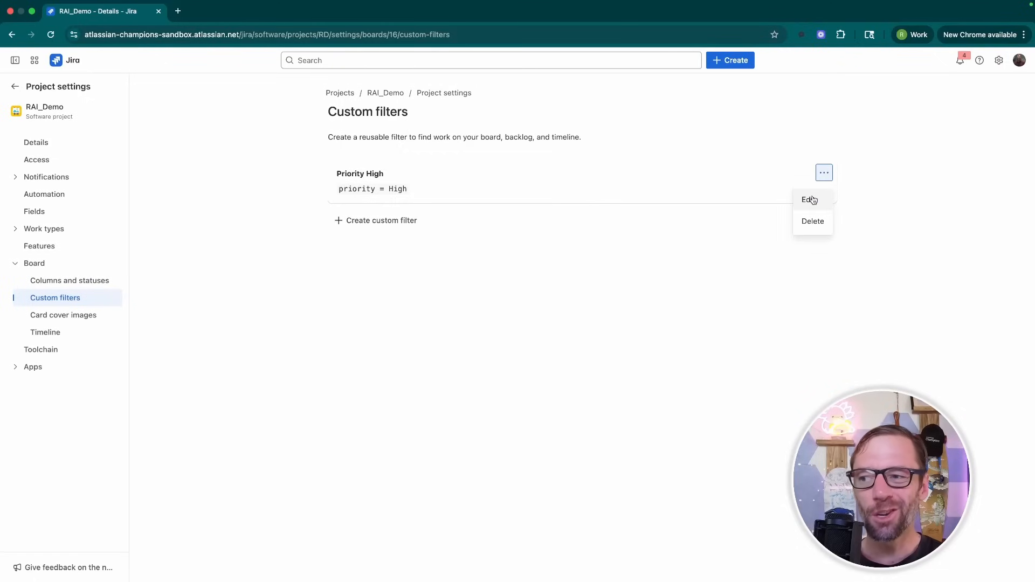
pyautogui.click(810, 200)
pyautogui.moveTo(433, 231); pyautogui.dragTo(406, 230)
pyautogui.click(382, 230)
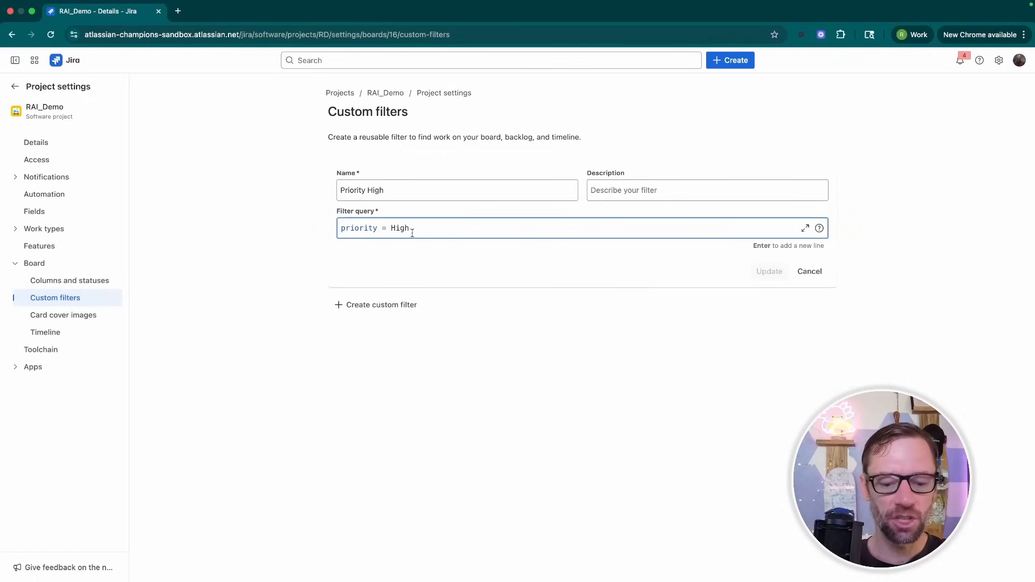
pyautogui.hotkey('shift', 'Right')
pyautogui.write('IN')
pyautogui.press('Right')
pyautogui.write('(')
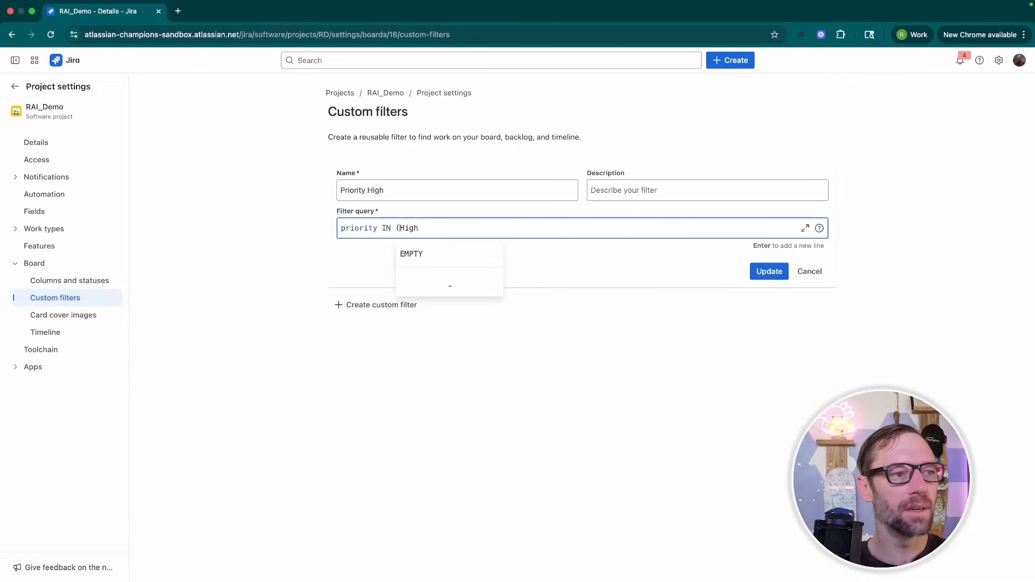
pyautogui.press('End')
pyautogui.write(', Highest)')
pyautogui.rightClick(407, 228)
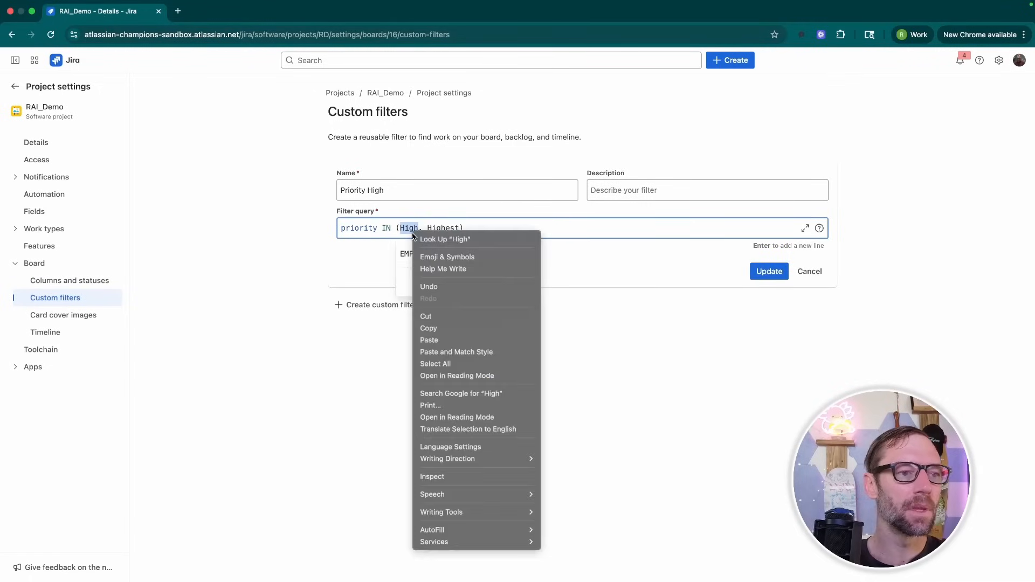
pyautogui.press('Escape')
pyautogui.click(658, 322)
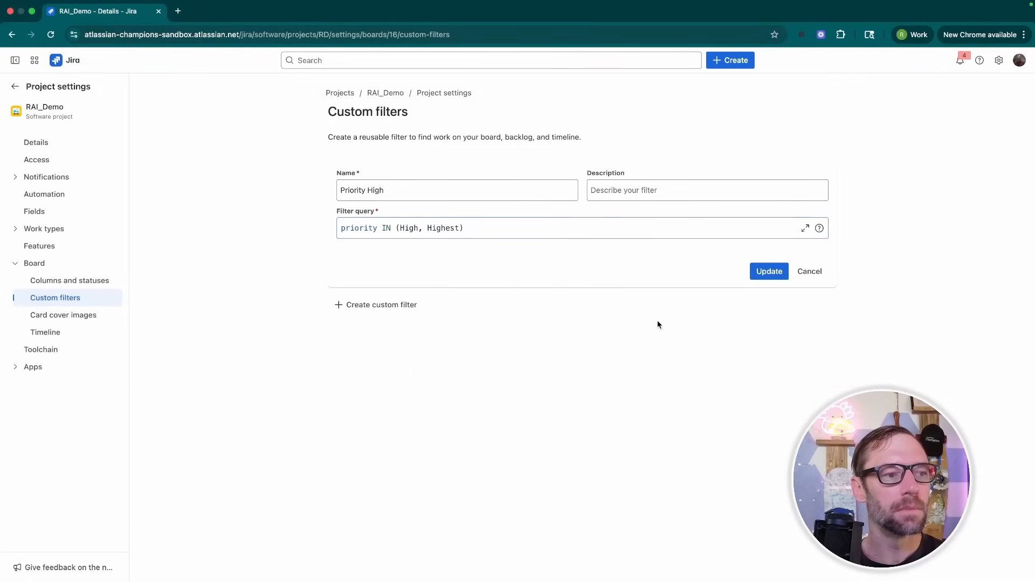
pyautogui.click(774, 275)
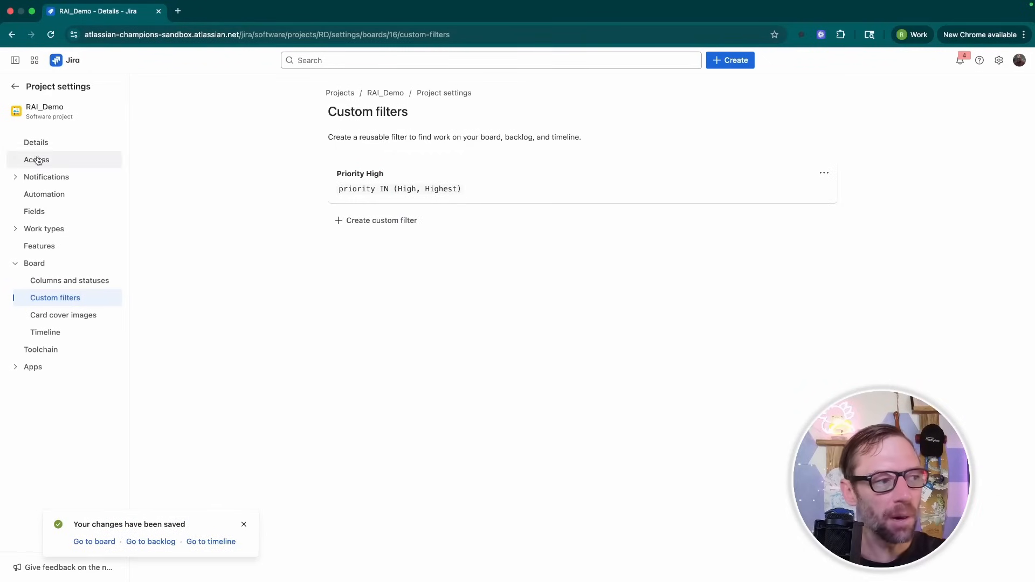
# Step: Return to the RAI_Demo board, apply the Priority High custom filter and remove it again
pyautogui.click(15, 89)
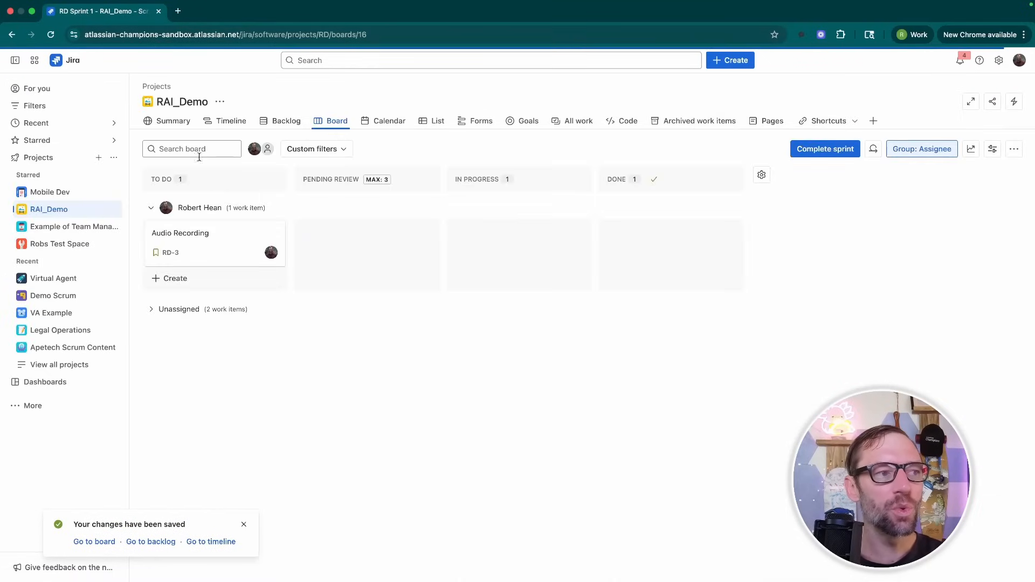
pyautogui.click(317, 153)
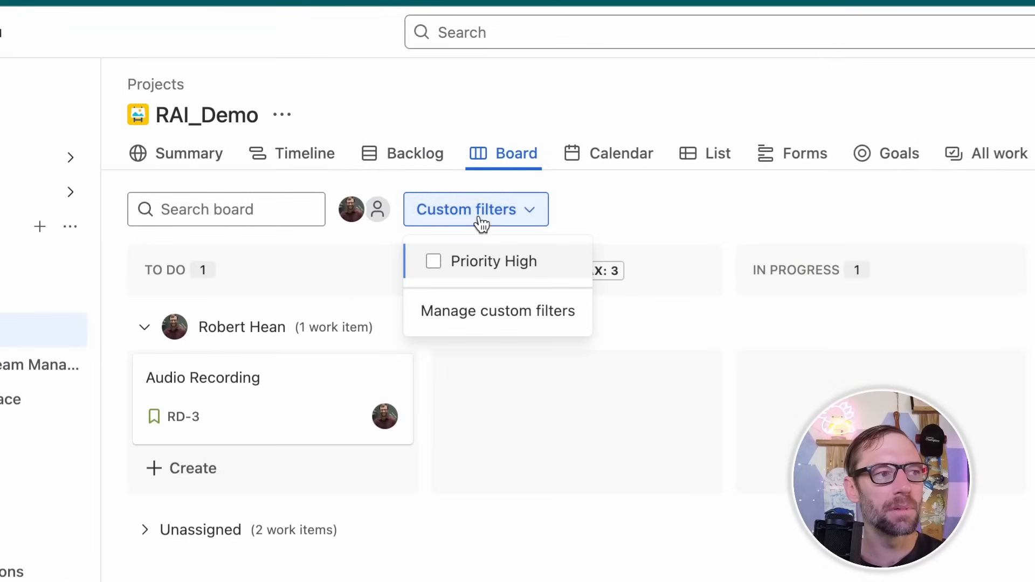
pyautogui.click(434, 262)
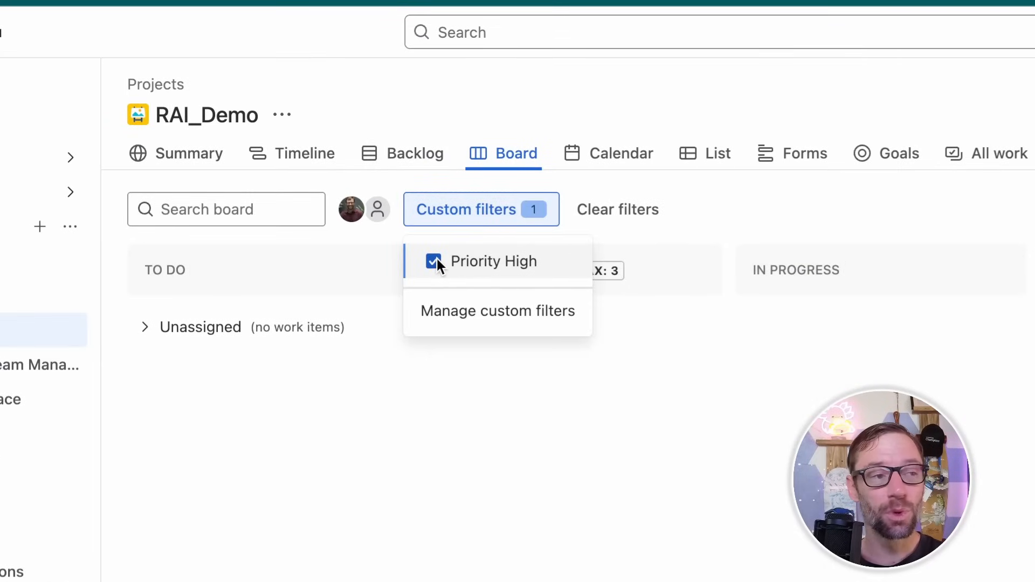
pyautogui.click(435, 261)
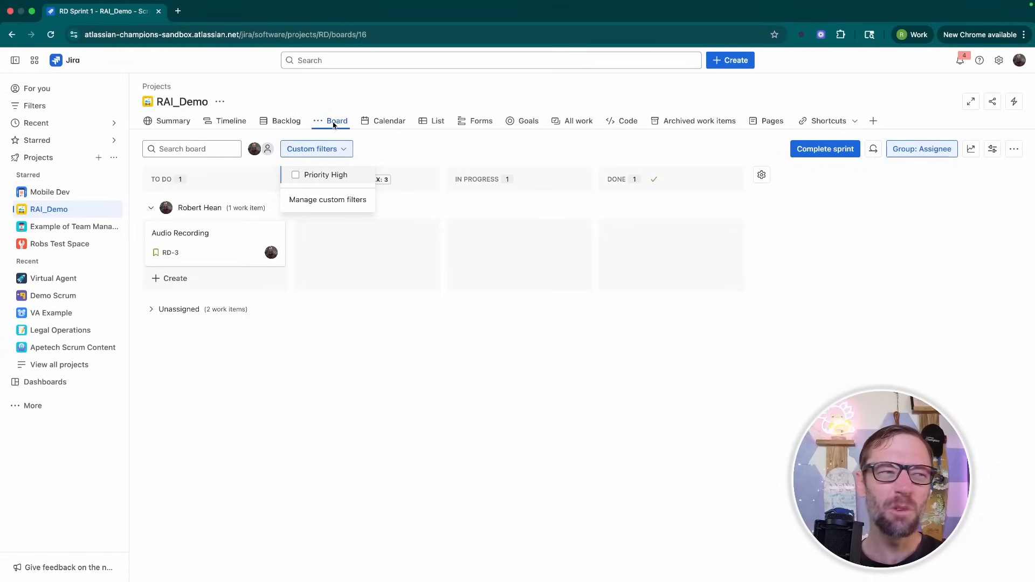
pyautogui.click(334, 125)
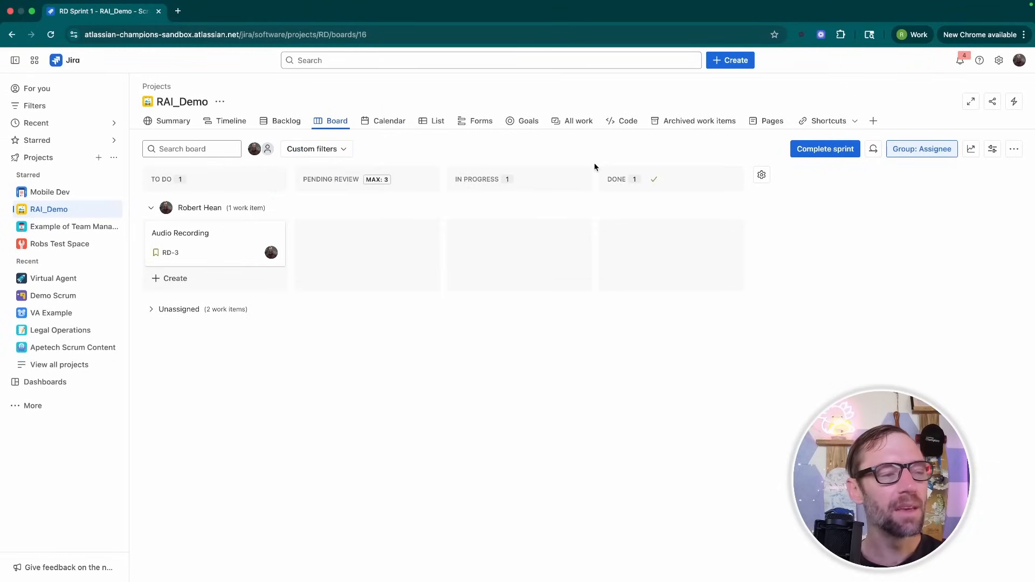
# Step: Review the board's card cover images setting and return to its columns and statuses
pyautogui.click(762, 175)
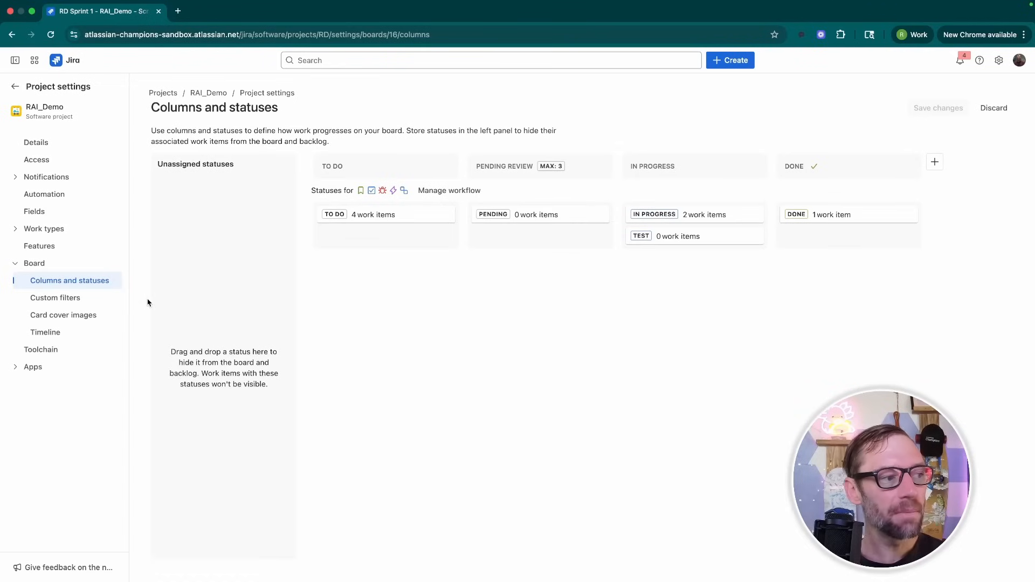
pyautogui.click(72, 320)
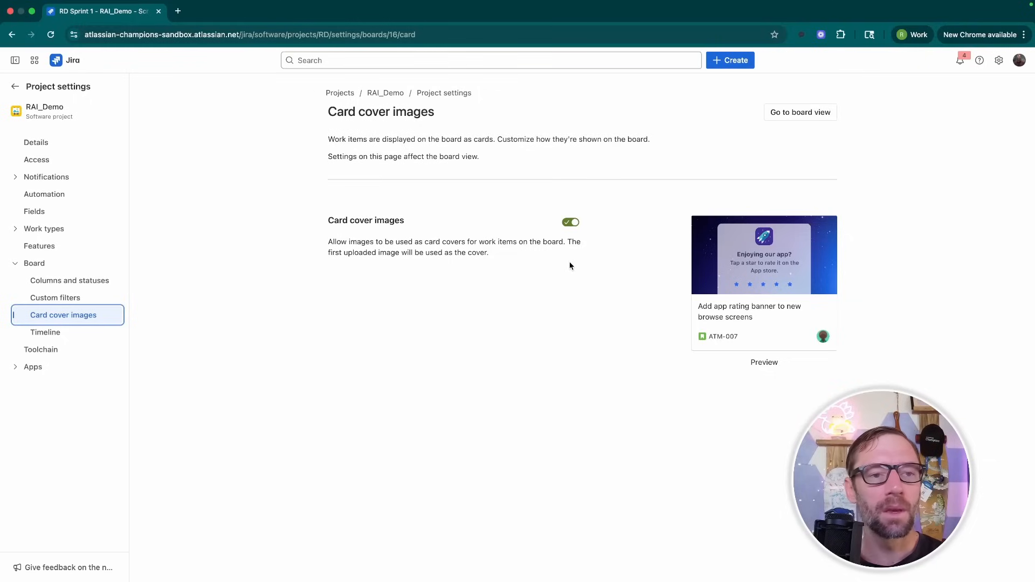
pyautogui.moveTo(524, 251); pyautogui.dragTo(514, 250)
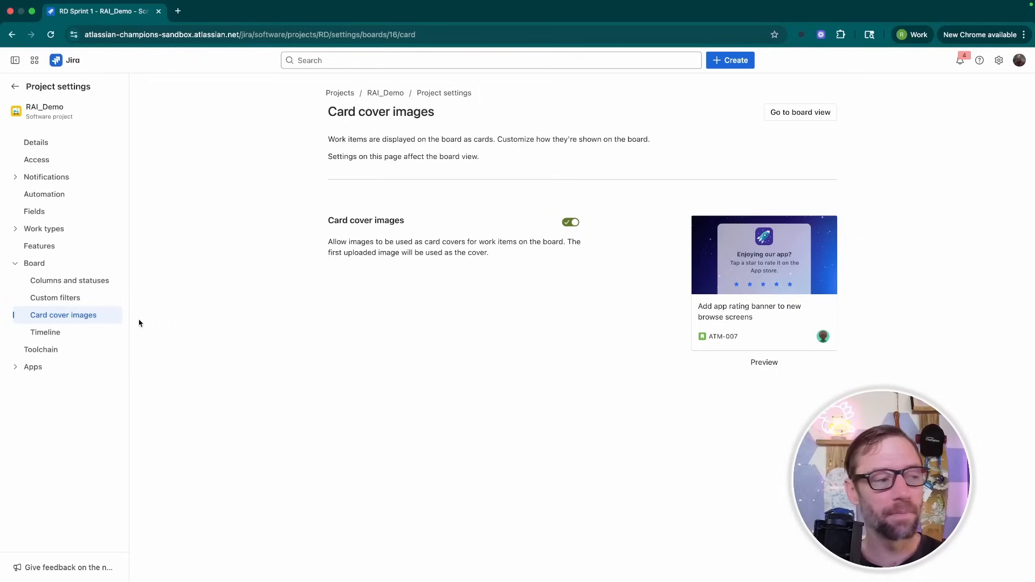
pyautogui.click(108, 281)
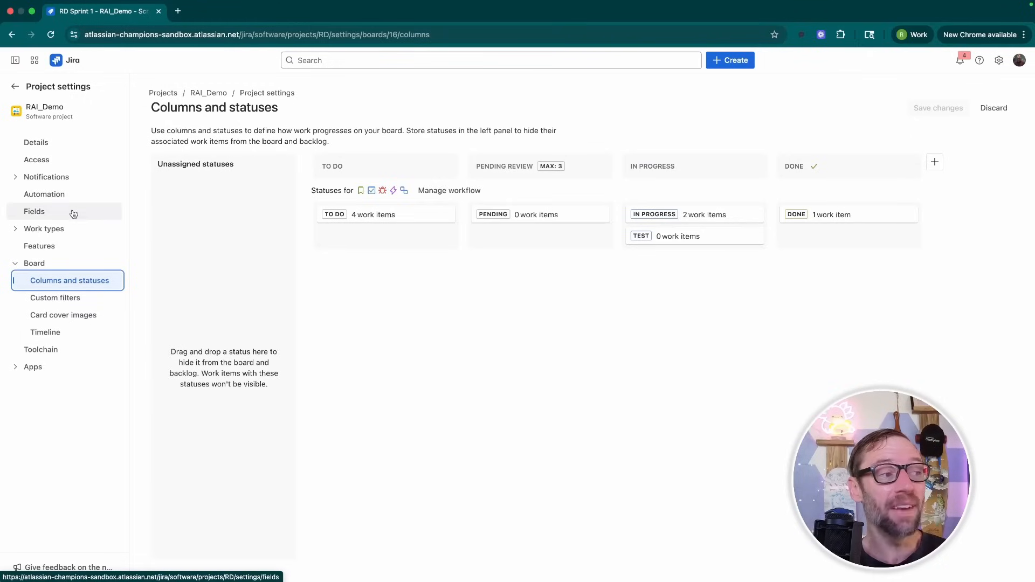
# Step: Open the project's features settings and examine the Summary, Timeline and Backlog planning features
pyautogui.click(68, 249)
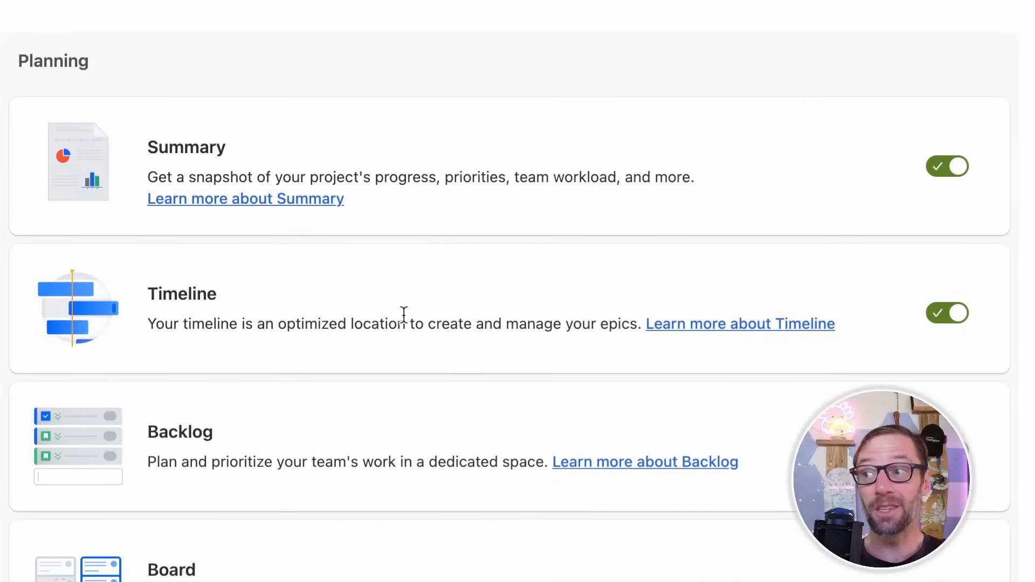
pyautogui.scroll(-3, 453, 360)
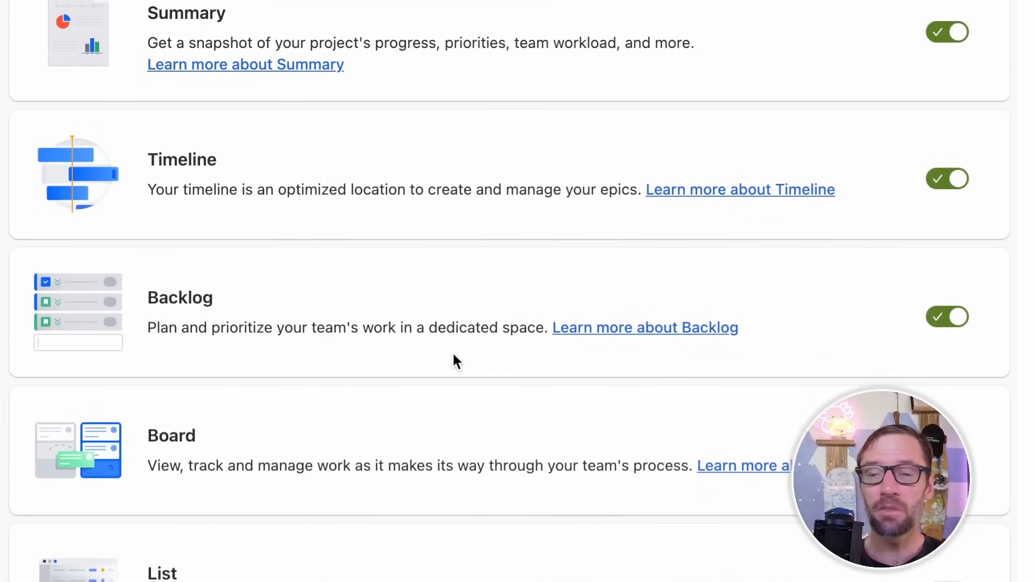
pyautogui.scroll(-1, 453, 360)
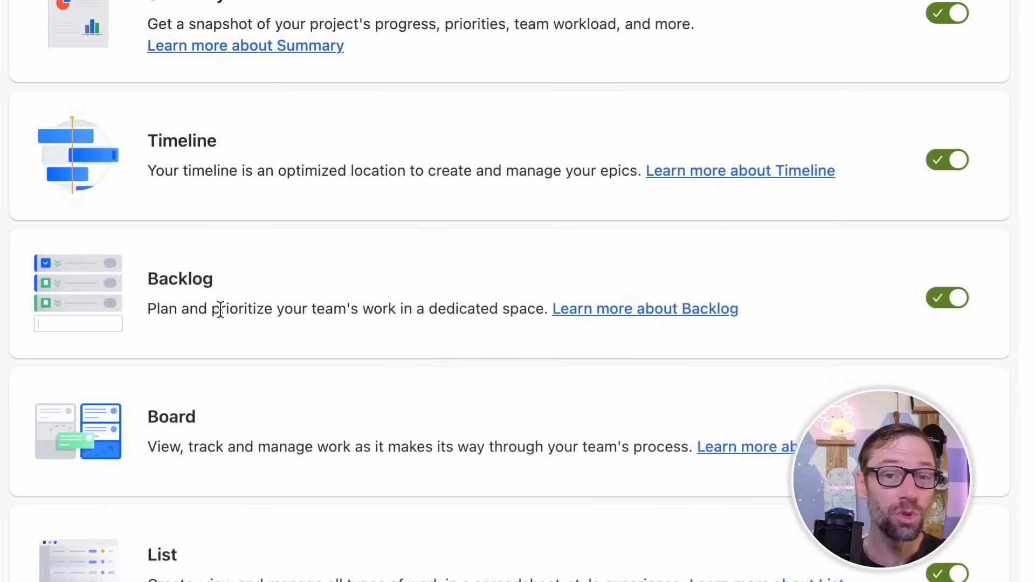
pyautogui.moveTo(169, 317); pyautogui.dragTo(455, 315)
pyautogui.click(455, 314)
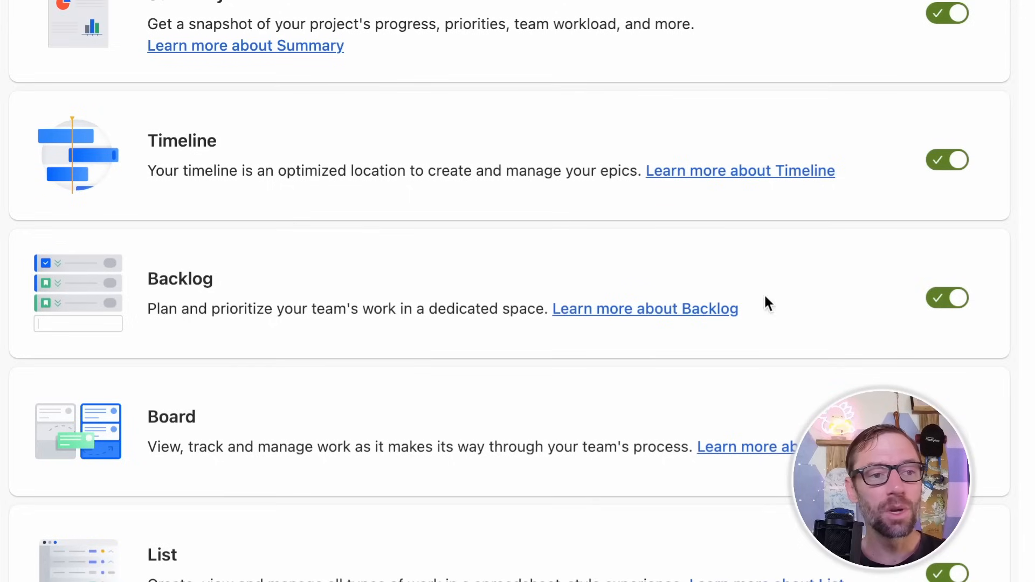
# Step: Try to disable the Backlog feature, read the notice about Sprints and cancel the change
pyautogui.click(947, 298)
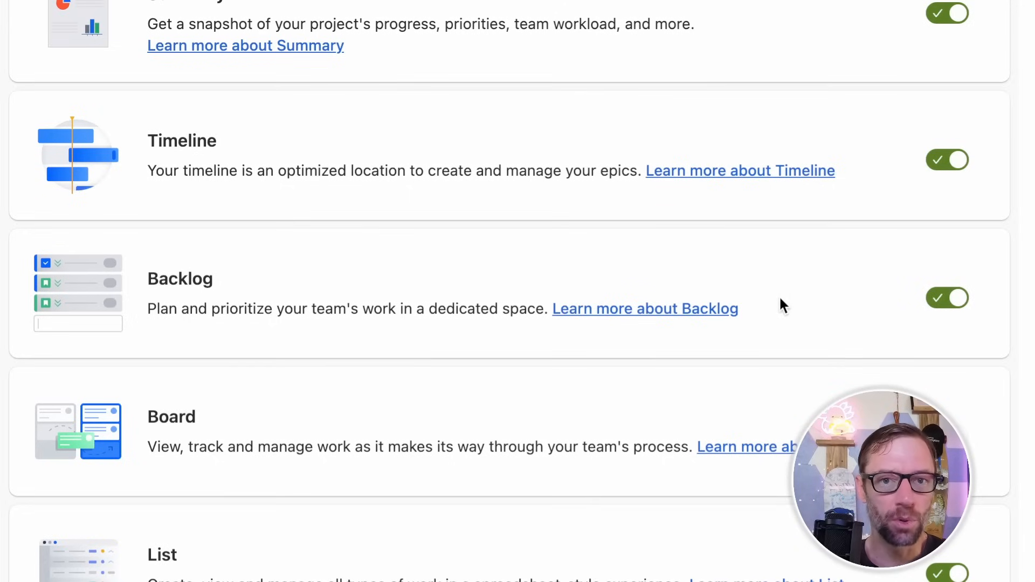
pyautogui.click(959, 298)
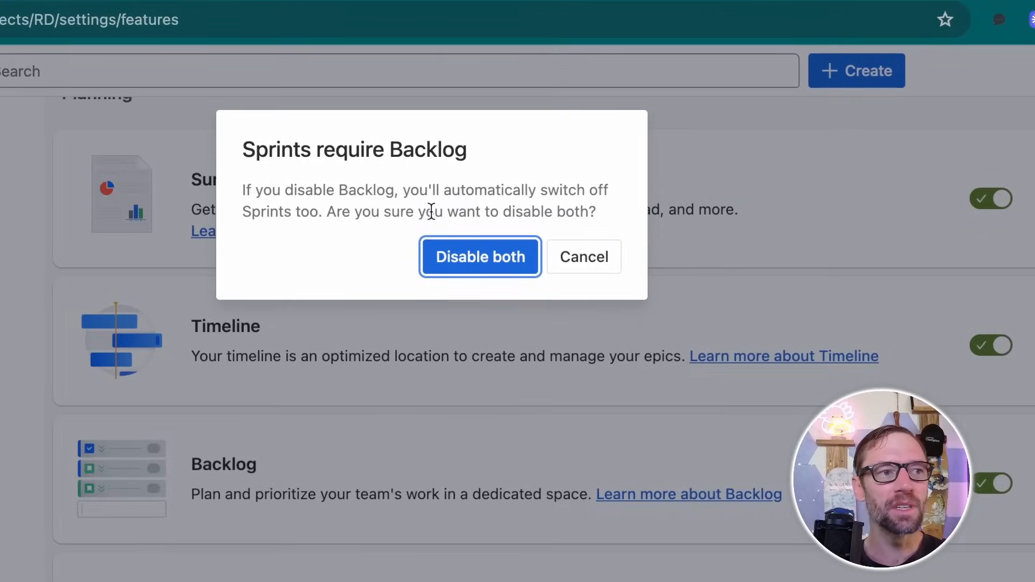
pyautogui.moveTo(438, 120); pyautogui.dragTo(579, 119)
pyautogui.moveTo(554, 190); pyautogui.dragTo(546, 211)
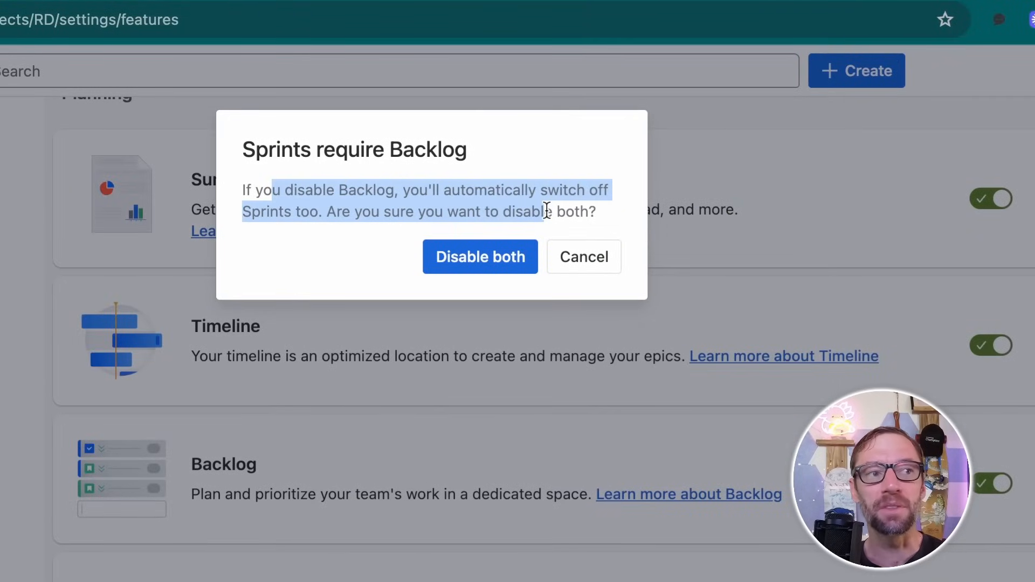
pyautogui.click(547, 210)
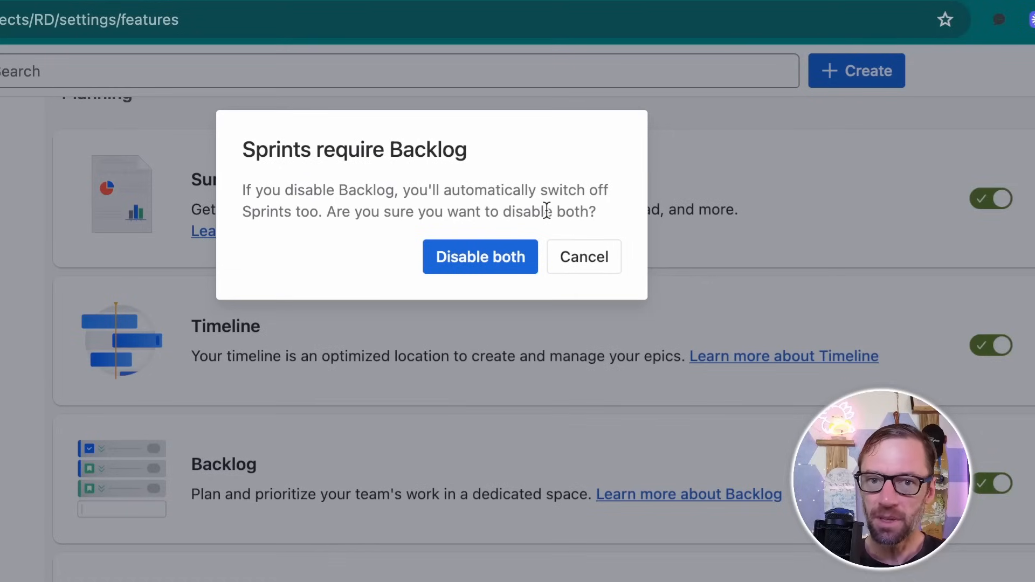
pyautogui.click(597, 261)
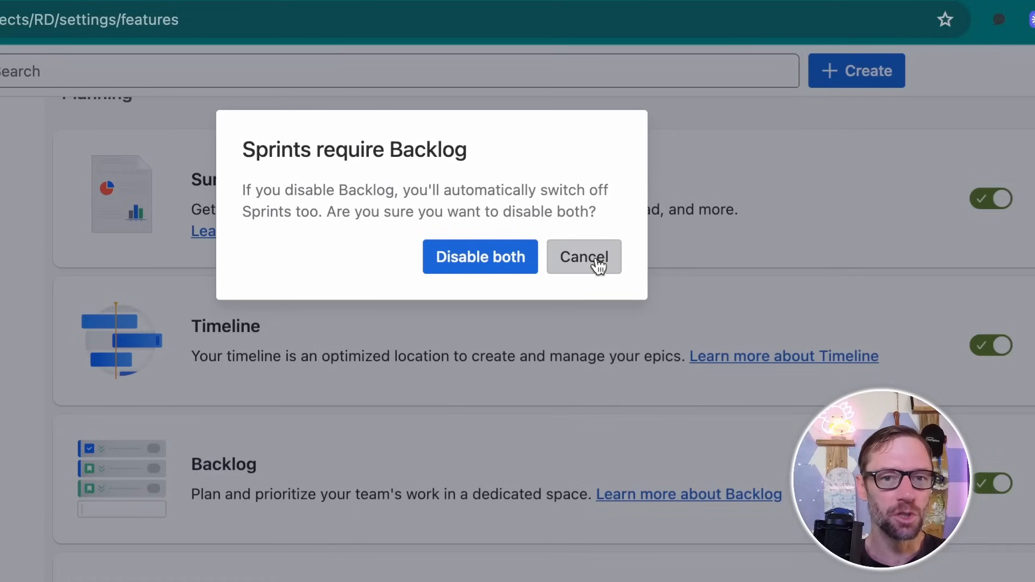
# Step: Try Story points as the Estimation method in the planning features and set it back to Time
pyautogui.scroll(-3, 576, 488)
pyautogui.scroll(-12, 576, 484)
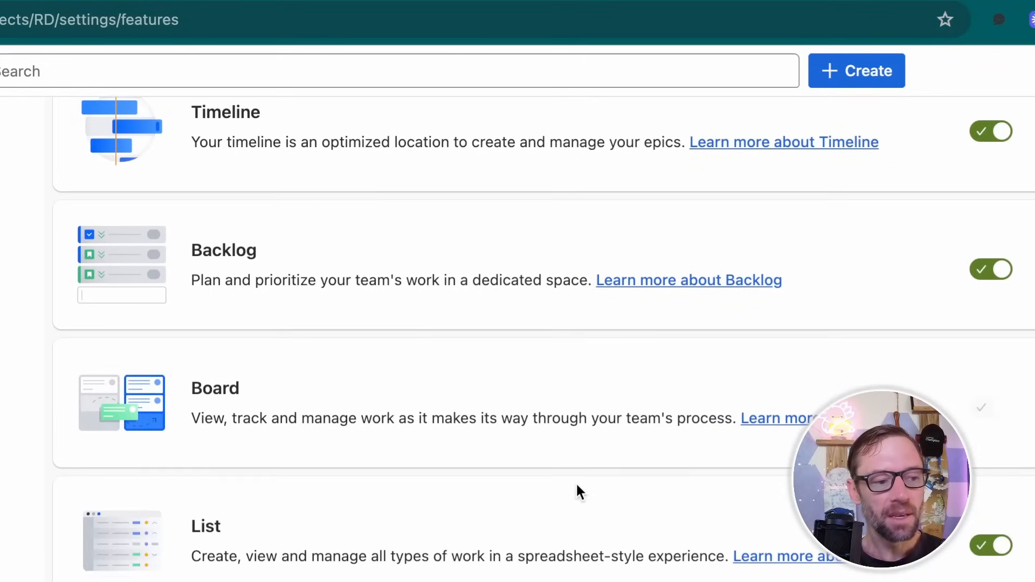
pyautogui.scroll(-3, 577, 490)
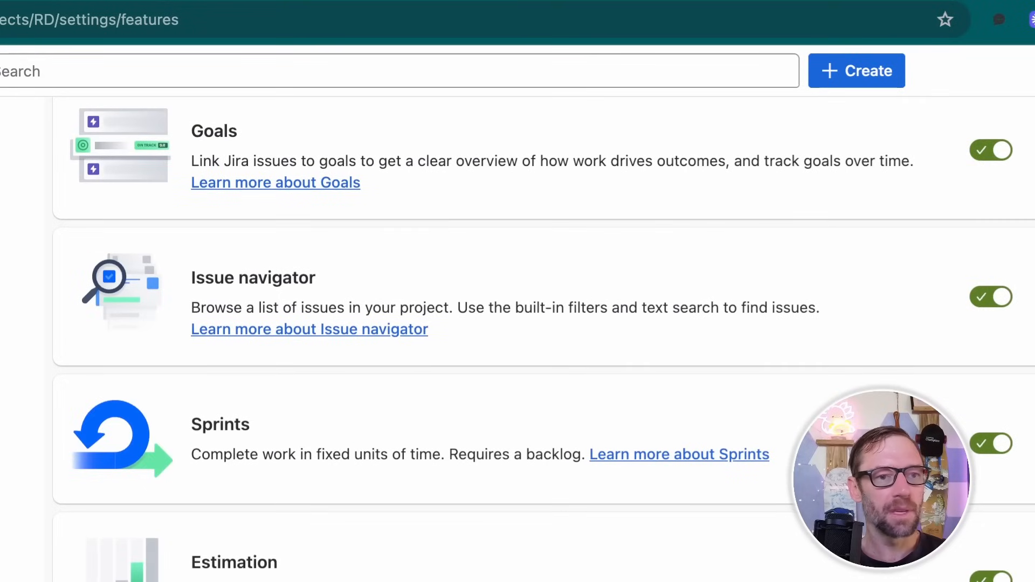
pyautogui.scroll(-5, 894, 294)
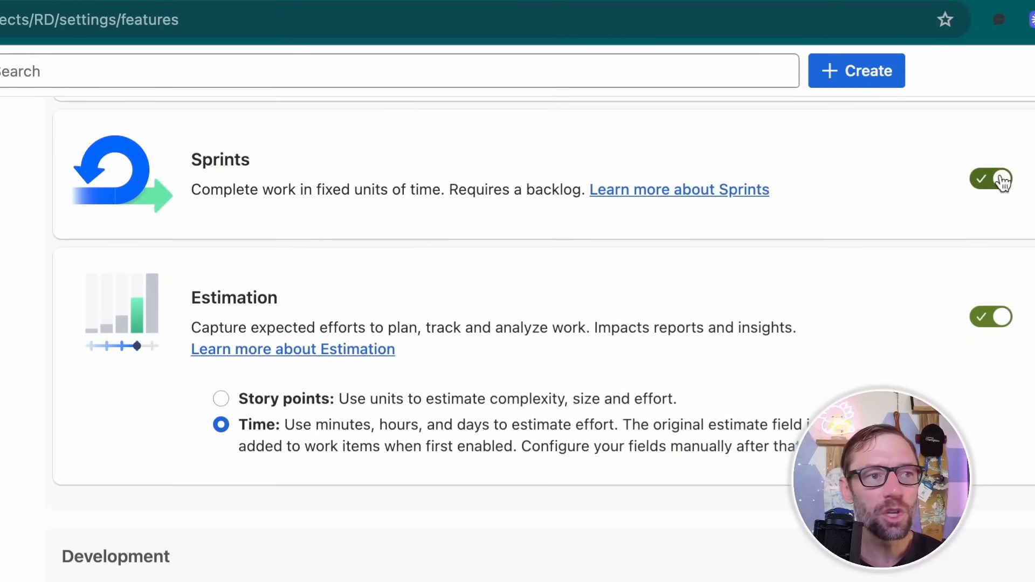
pyautogui.scroll(-1, 884, 233)
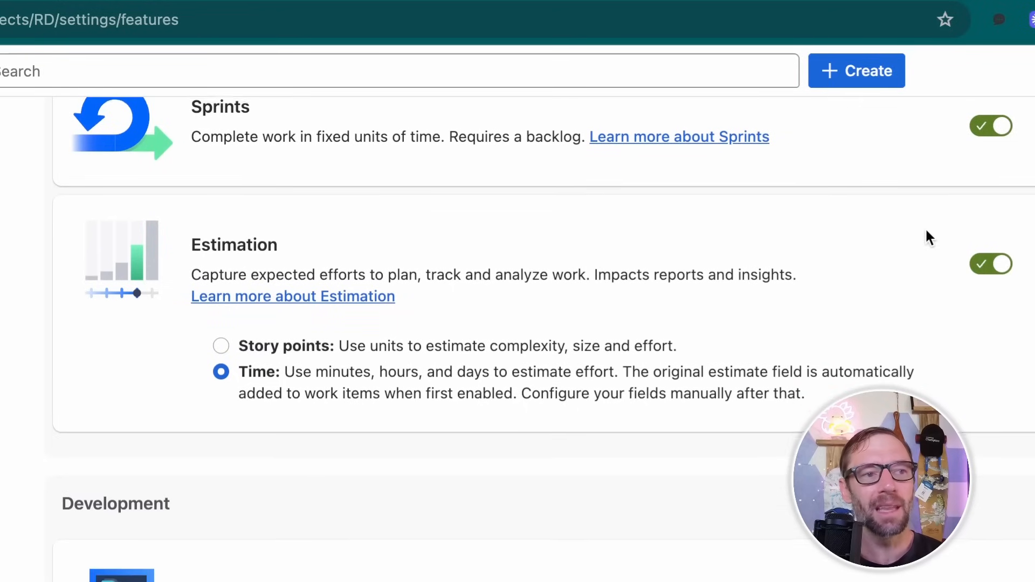
pyautogui.moveTo(247, 275); pyautogui.dragTo(484, 279)
pyautogui.click(484, 279)
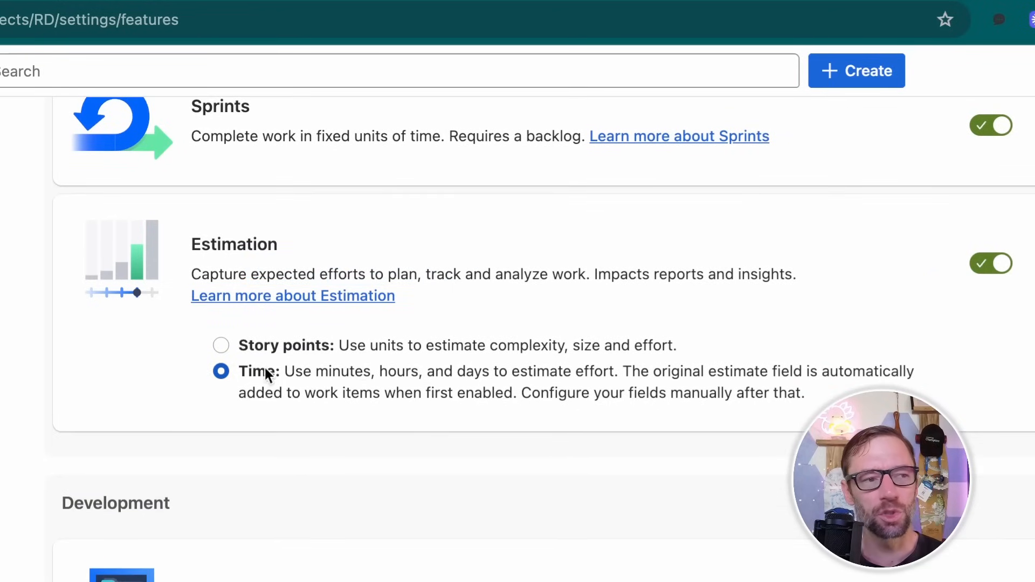
pyautogui.click(245, 347)
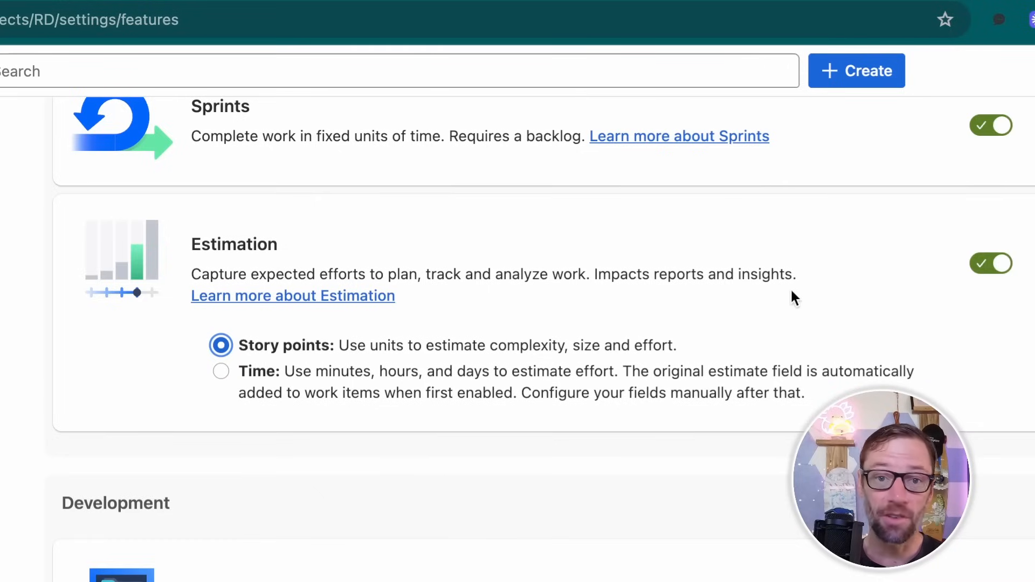
pyautogui.click(218, 372)
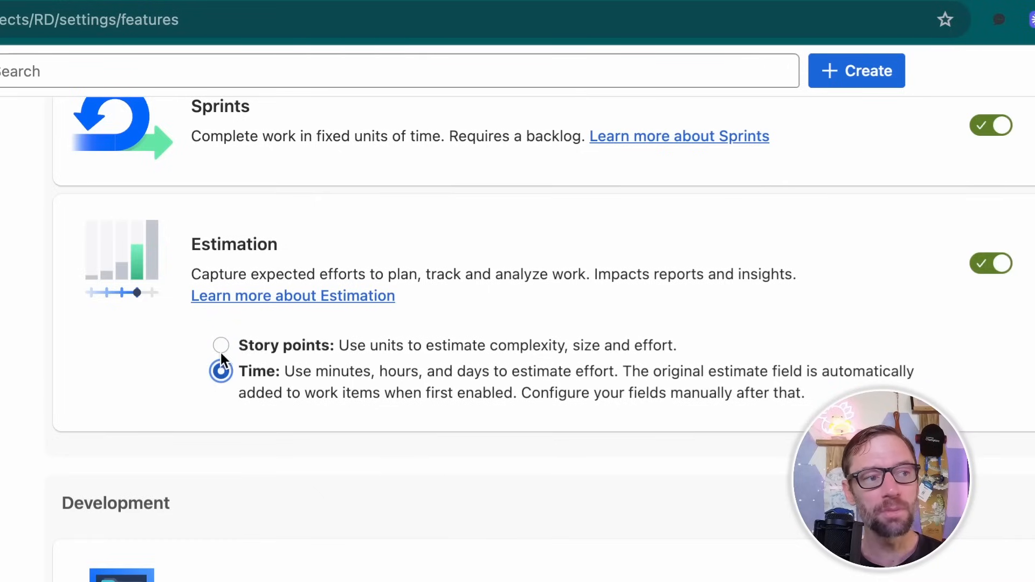
pyautogui.click(222, 345)
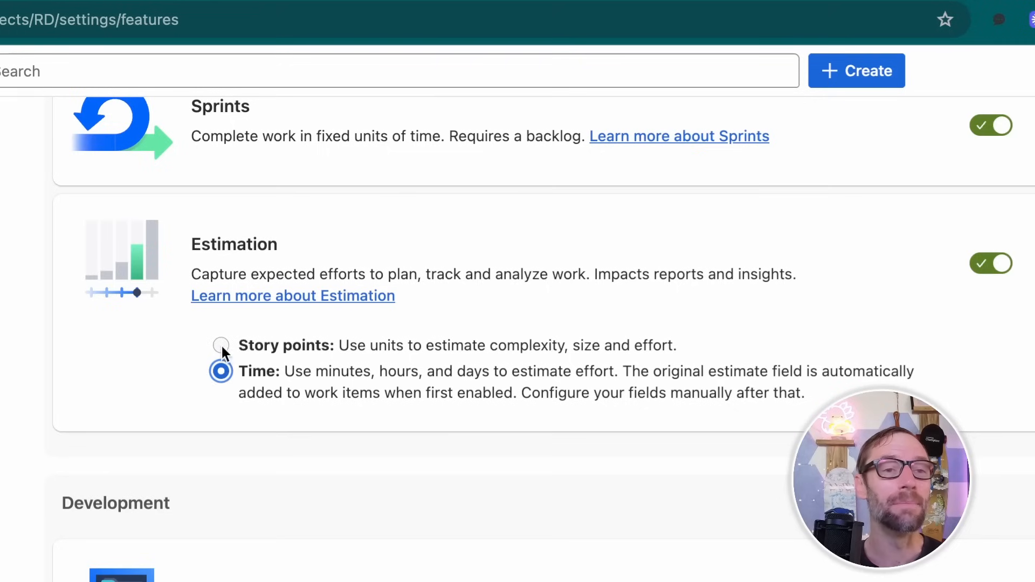
# Step: Leave the features settings, view the project's sprints and backlog, and go back to the board
pyautogui.scroll(3, 321, 336)
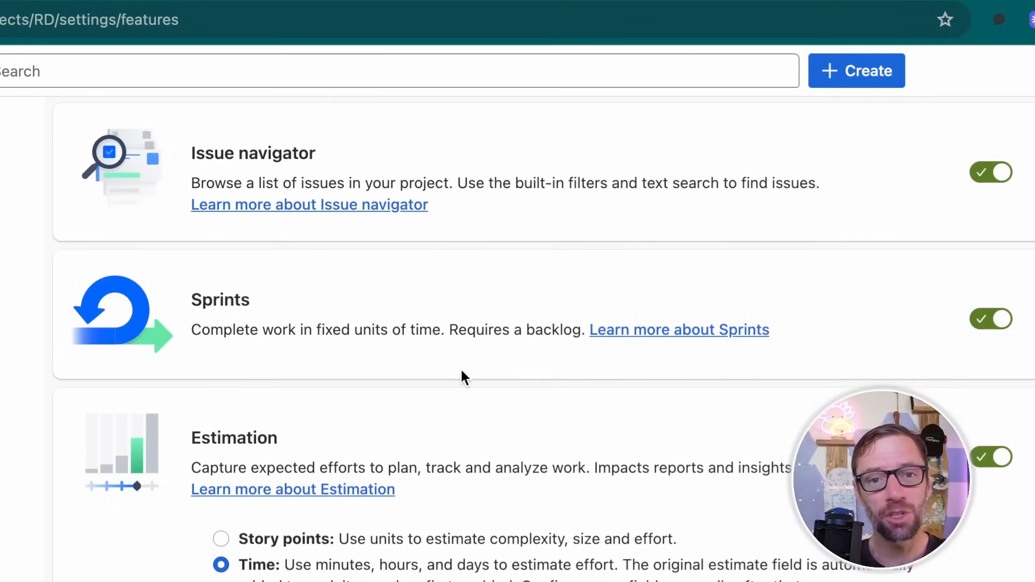
pyautogui.scroll(15, 519, 434)
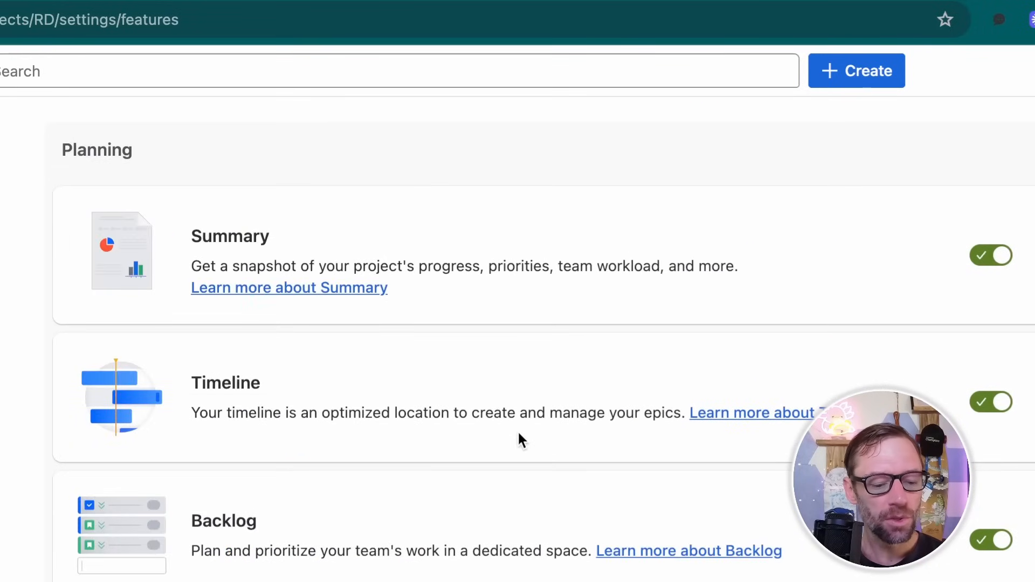
pyautogui.scroll(-1, 500, 431)
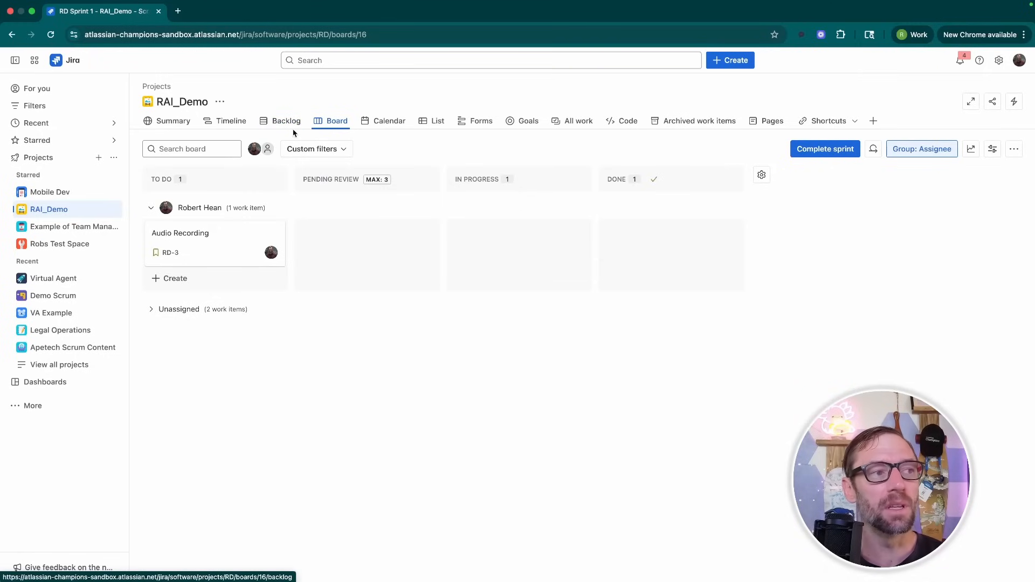
pyautogui.click(294, 127)
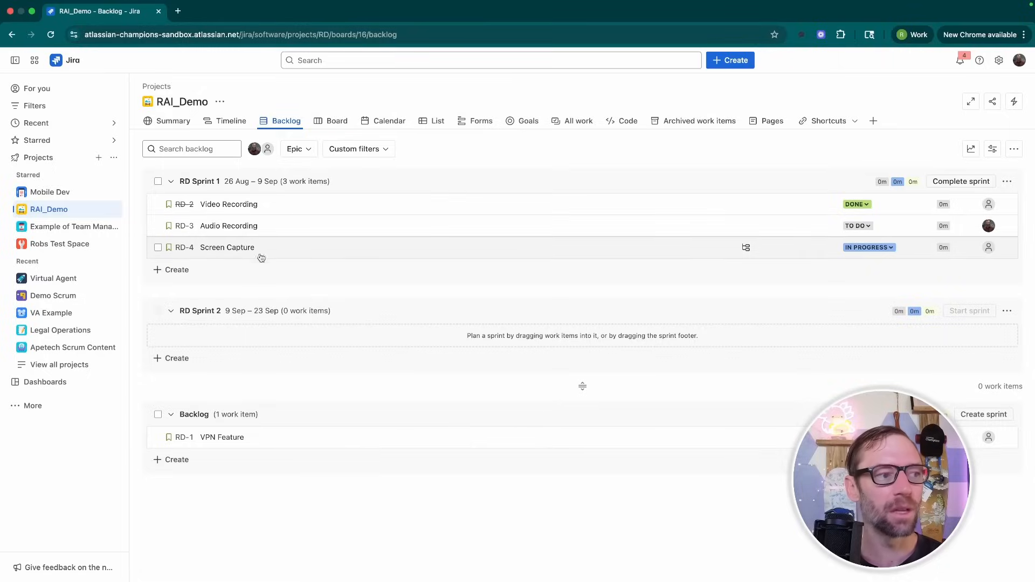
pyautogui.click(338, 123)
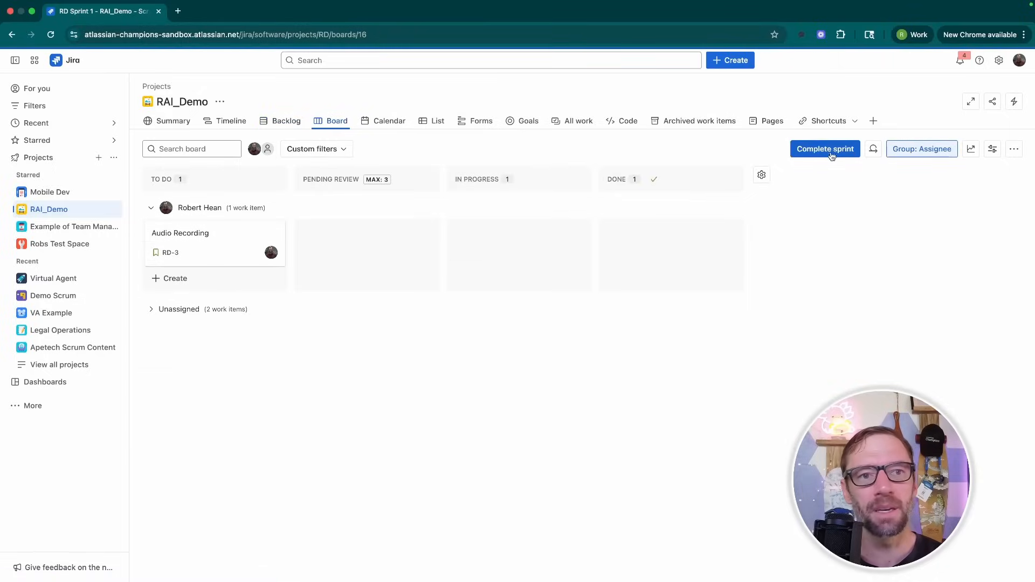